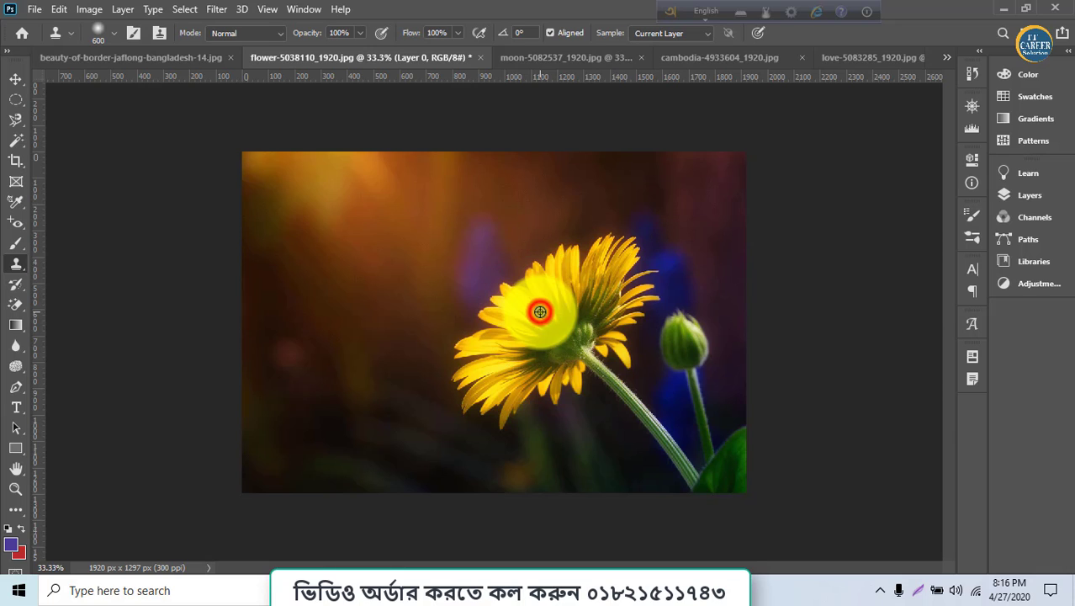
Try cloning the yellow flower onto the empty left side of the photo, undoing the result
{"action": "left_click", "coordinate": [540, 312], "text": "alt"}
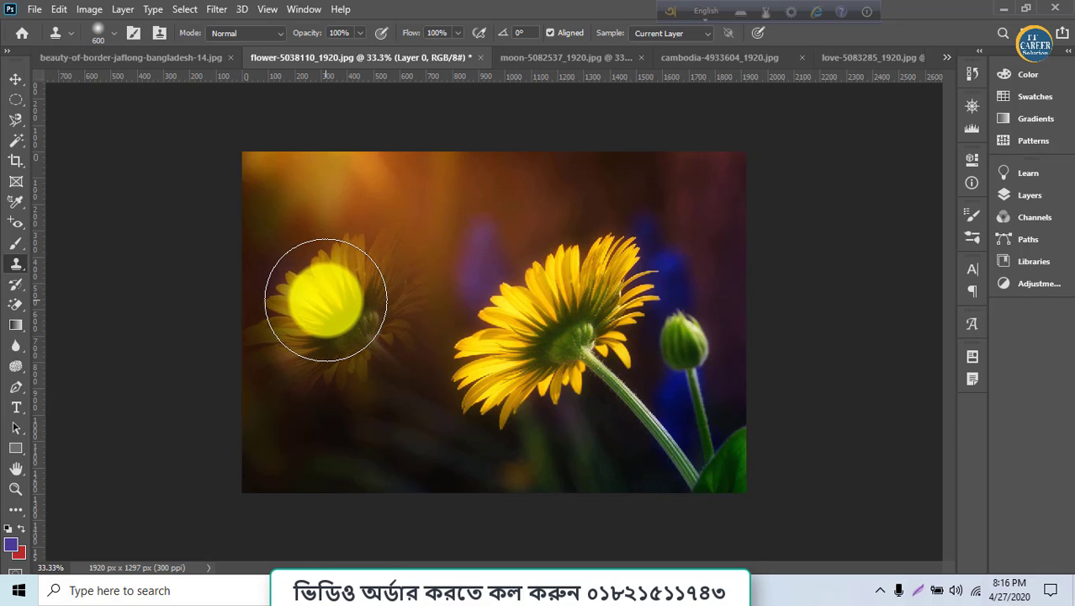
{"action": "mouse_move", "coordinate": [319, 304]}
{"action": "left_mouse_down"}
{"action": "mouse_move", "coordinate": [360, 337]}
{"action": "mouse_move", "coordinate": [297, 362]}
{"action": "mouse_move", "coordinate": [292, 377]}
{"action": "mouse_move", "coordinate": [288, 351]}
{"action": "mouse_move", "coordinate": [316, 318]}
{"action": "mouse_move", "coordinate": [373, 277]}
{"action": "mouse_move", "coordinate": [395, 279]}
{"action": "mouse_move", "coordinate": [368, 335]}
{"action": "mouse_move", "coordinate": [505, 484]}
{"action": "left_mouse_up"}
{"action": "key", "text": "ctrl+z"}
{"action": "key", "text": "ctrl+z"}
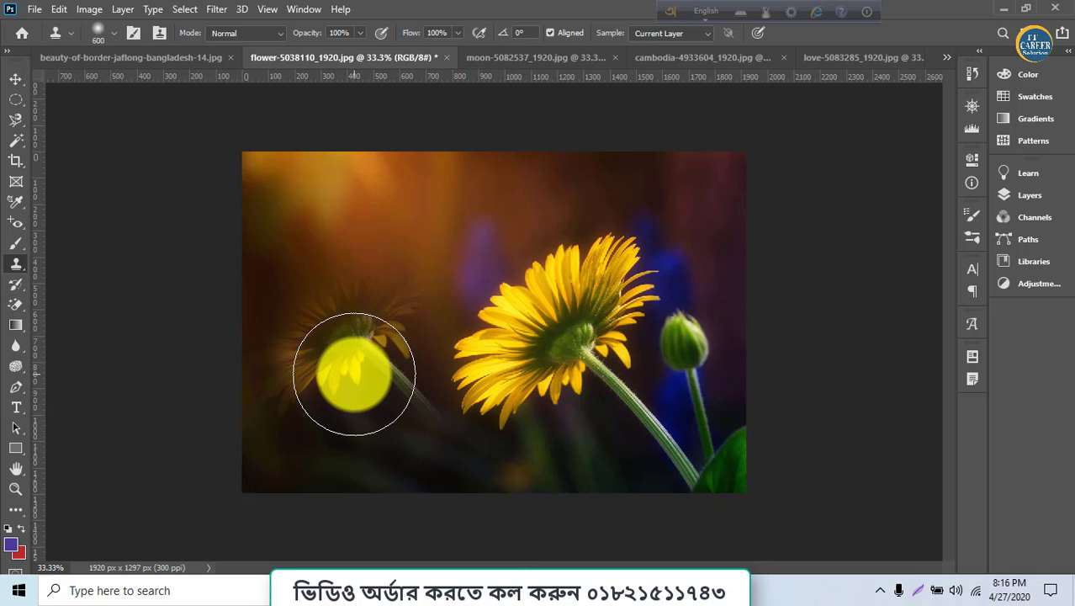
Resample the yellow flower's center and clone the flower, its stem and the bud onto the photo's left side
{"action": "left_click", "coordinate": [351, 375]}
{"action": "left_click", "coordinate": [542, 241]}
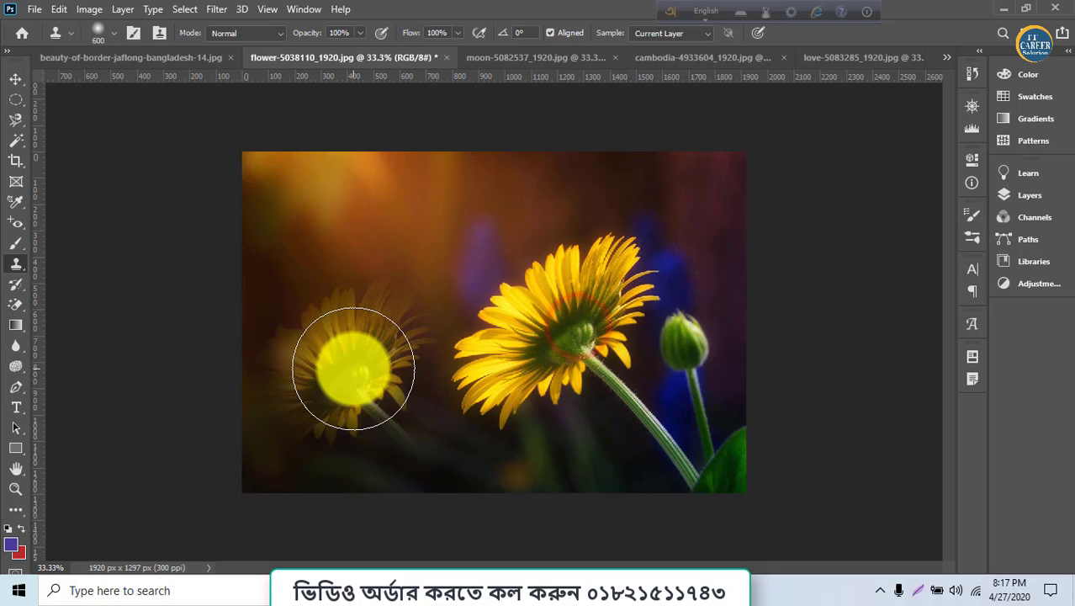
{"action": "mouse_move", "coordinate": [352, 362]}
{"action": "left_mouse_down"}
{"action": "mouse_move", "coordinate": [429, 447]}
{"action": "mouse_move", "coordinate": [368, 351]}
{"action": "mouse_move", "coordinate": [366, 326]}
{"action": "mouse_move", "coordinate": [326, 348]}
{"action": "mouse_move", "coordinate": [302, 375]}
{"action": "mouse_move", "coordinate": [294, 416]}
{"action": "mouse_move", "coordinate": [270, 422]}
{"action": "mouse_move", "coordinate": [309, 347]}
{"action": "mouse_move", "coordinate": [384, 313]}
{"action": "mouse_move", "coordinate": [370, 351]}
{"action": "mouse_move", "coordinate": [360, 327]}
{"action": "mouse_move", "coordinate": [365, 341]}
{"action": "mouse_move", "coordinate": [324, 392]}
{"action": "mouse_move", "coordinate": [246, 424]}
{"action": "mouse_move", "coordinate": [253, 437]}
{"action": "mouse_move", "coordinate": [261, 403]}
{"action": "mouse_move", "coordinate": [367, 322]}
{"action": "mouse_move", "coordinate": [371, 373]}
{"action": "mouse_move", "coordinate": [456, 515]}
{"action": "mouse_move", "coordinate": [605, 534]}
{"action": "left_mouse_up"}
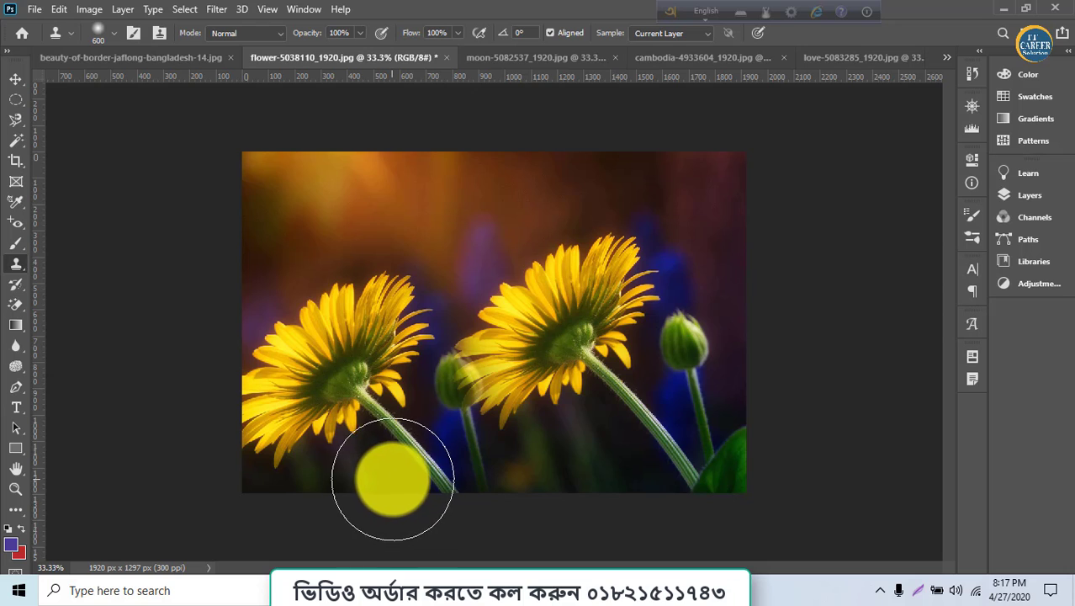
{"action": "left_click", "coordinate": [407, 498]}
{"action": "mouse_move", "coordinate": [407, 498]}
{"action": "left_mouse_down"}
{"action": "mouse_move", "coordinate": [384, 458]}
{"action": "mouse_move", "coordinate": [416, 485]}
{"action": "left_mouse_up"}
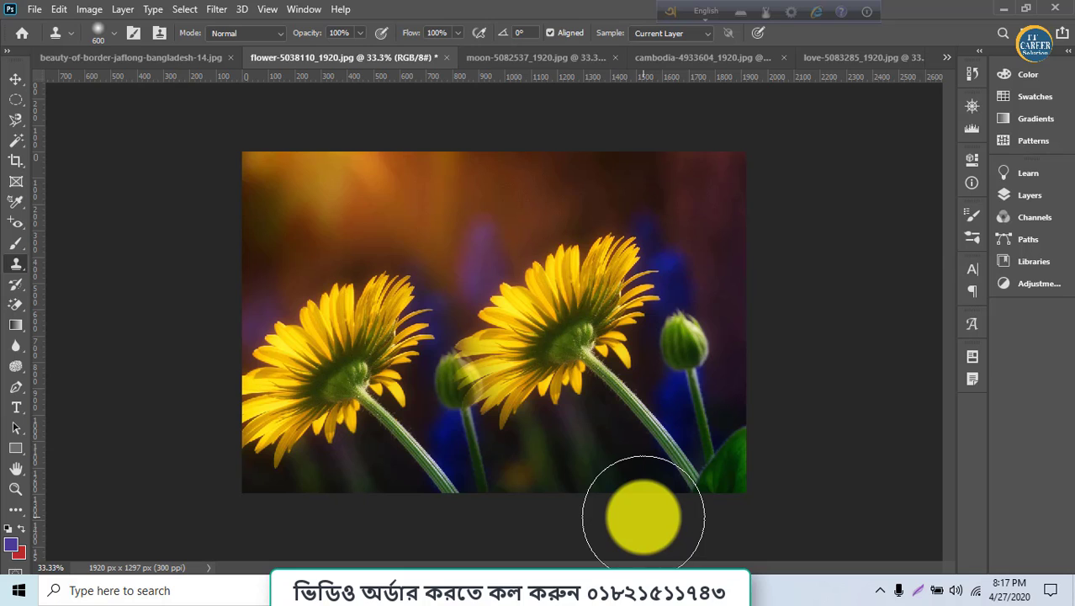
Choose the Clone Stamp Tool and reduce its brush size to 250
{"action": "right_click", "coordinate": [8, 269]}
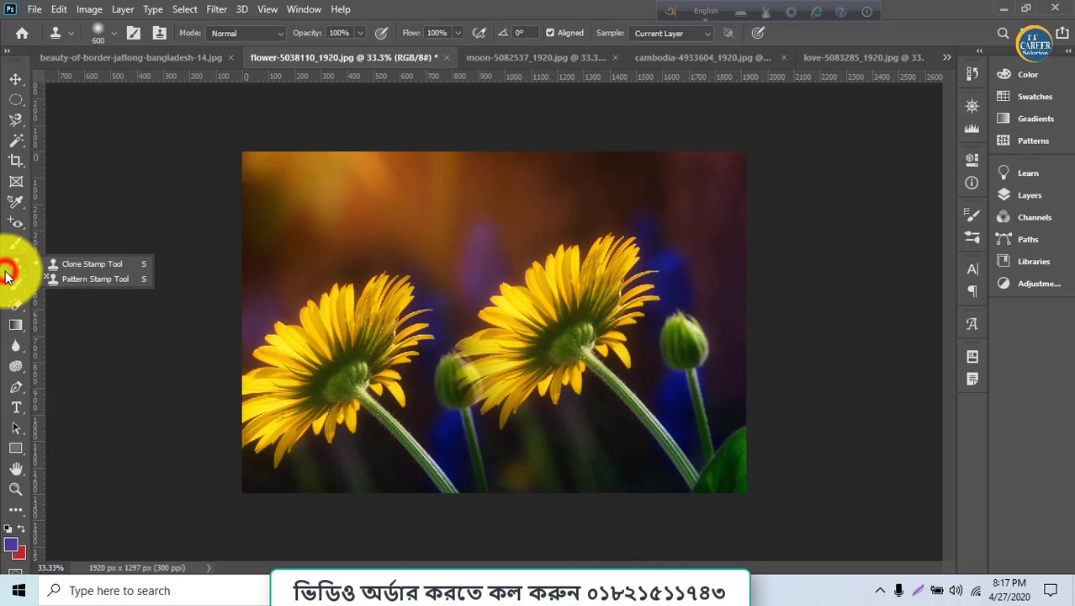
{"action": "left_click", "coordinate": [88, 269]}
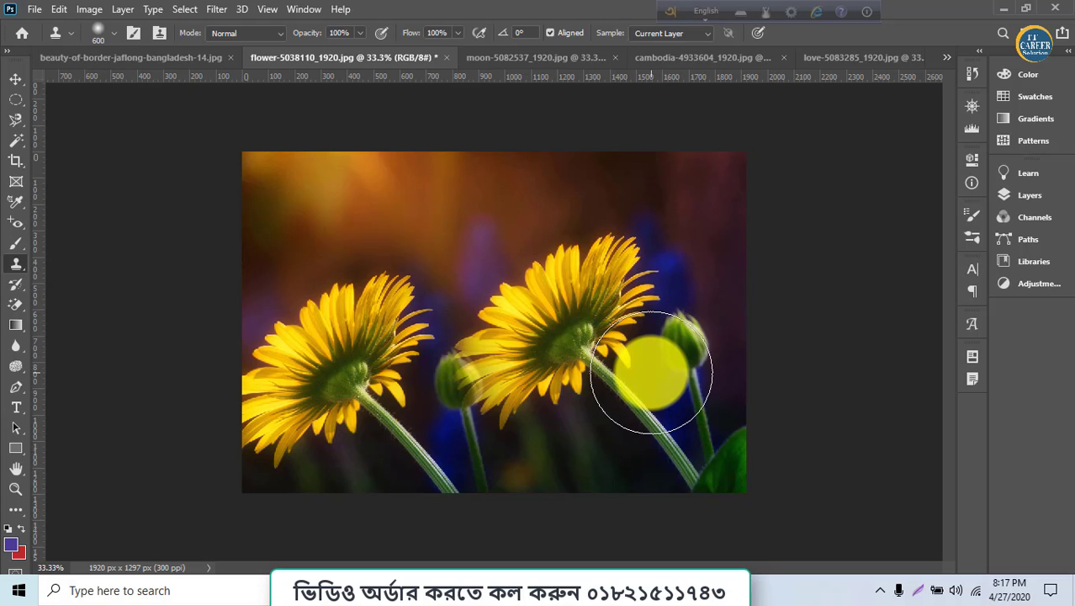
{"action": "key", "text": "bracketleft"}
{"action": "key", "text": "bracketleft"}
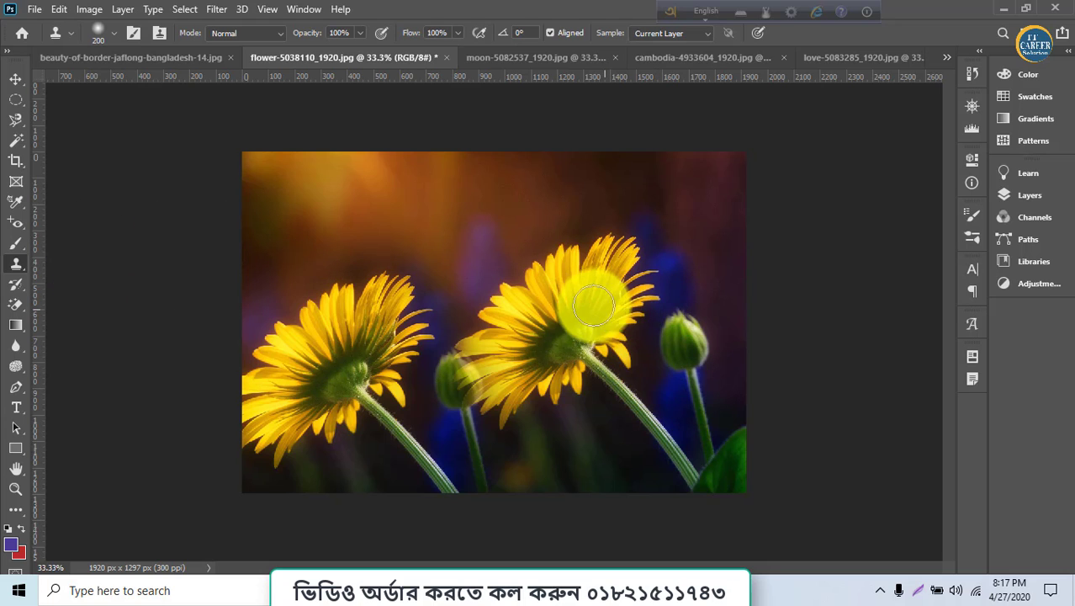
{"action": "key", "text": "bracketright"}
{"action": "key", "text": "bracketright"}
{"action": "key", "text": "bracketright"}
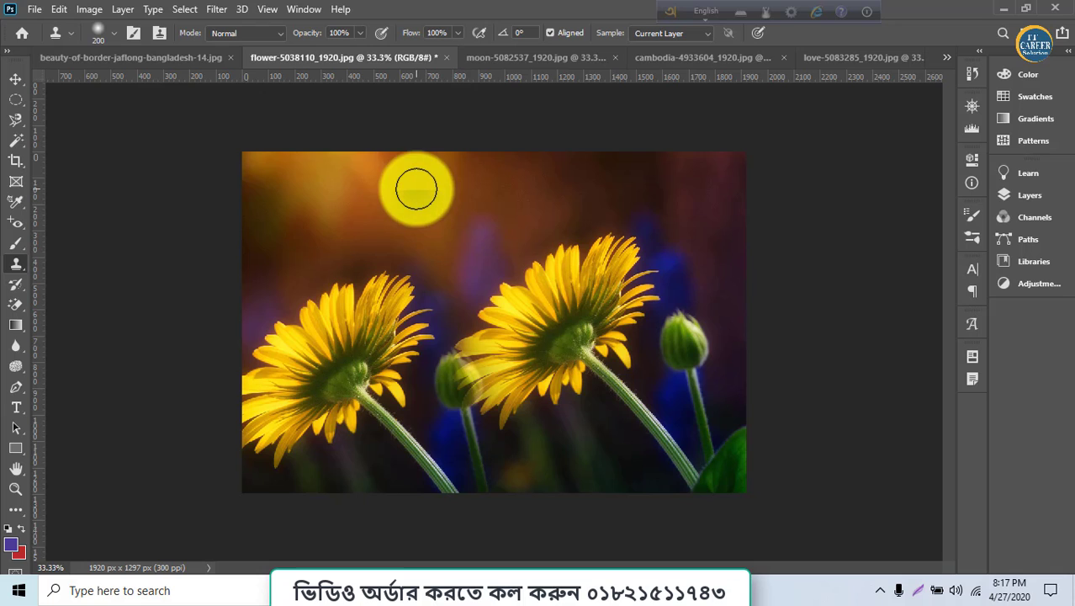
Set the clone blend mode to Multiply and test strokes across the upper background, undoing each one
{"action": "left_click", "coordinate": [270, 38]}
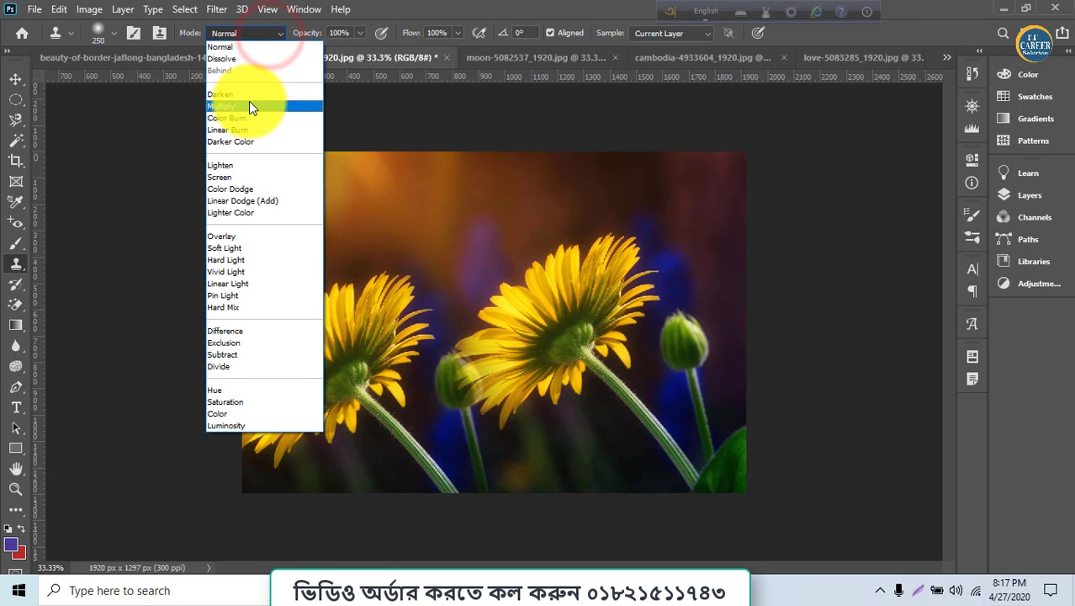
{"action": "left_click", "coordinate": [249, 103]}
{"action": "mouse_move", "coordinate": [419, 208]}
{"action": "left_mouse_down"}
{"action": "mouse_move", "coordinate": [380, 193]}
{"action": "mouse_move", "coordinate": [312, 195]}
{"action": "mouse_move", "coordinate": [547, 197]}
{"action": "mouse_move", "coordinate": [242, 199]}
{"action": "mouse_move", "coordinate": [470, 206]}
{"action": "mouse_move", "coordinate": [323, 195]}
{"action": "left_mouse_up"}
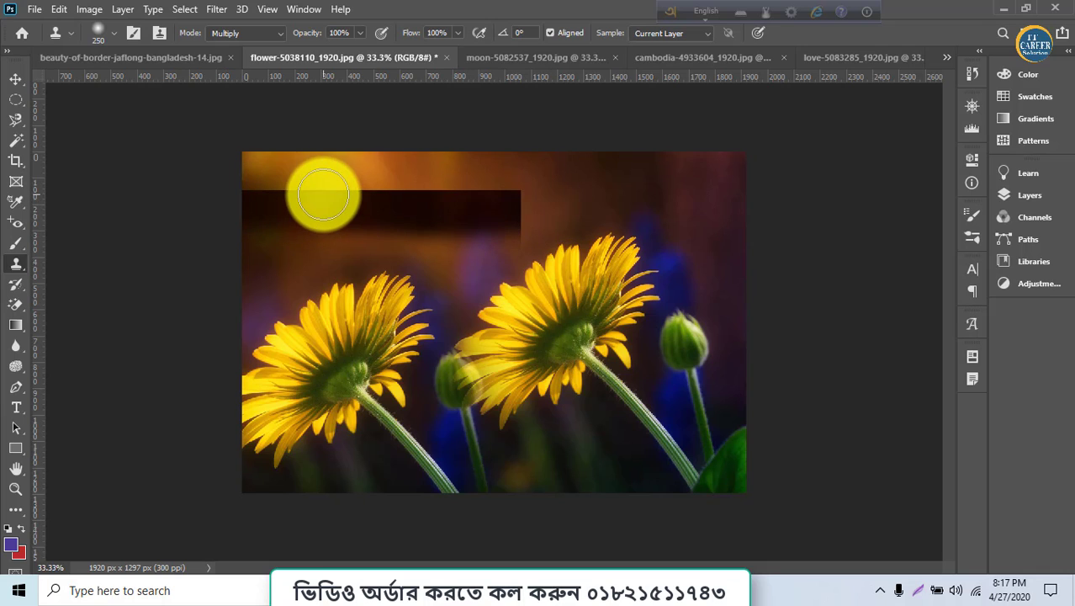
{"action": "key", "text": "ctrl+z"}
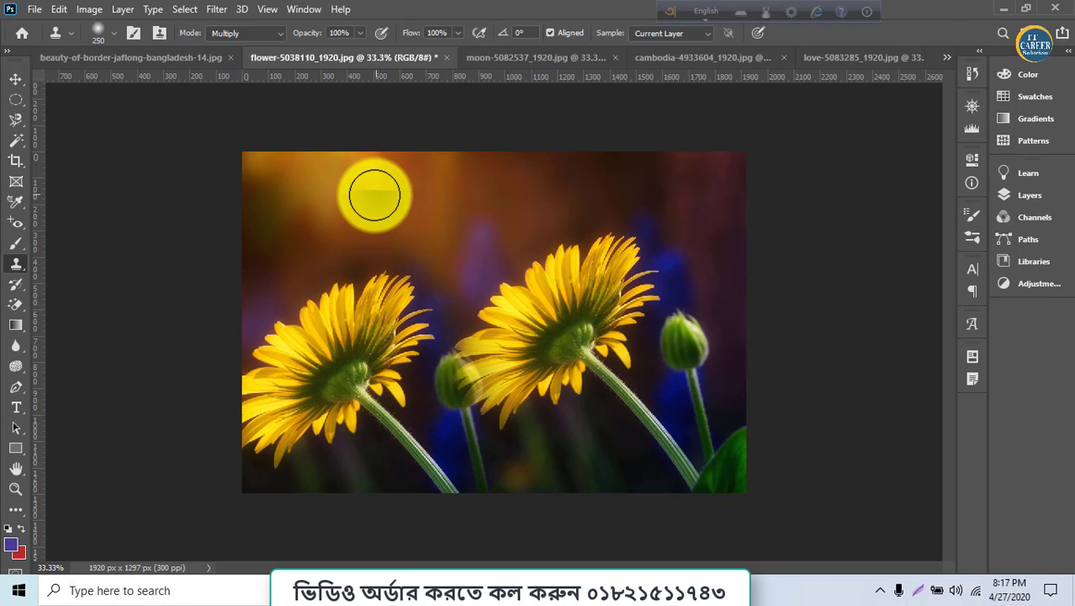
{"action": "mouse_move", "coordinate": [371, 196]}
{"action": "left_mouse_down"}
{"action": "mouse_move", "coordinate": [727, 188]}
{"action": "mouse_move", "coordinate": [307, 173]}
{"action": "mouse_move", "coordinate": [334, 172]}
{"action": "left_mouse_up"}
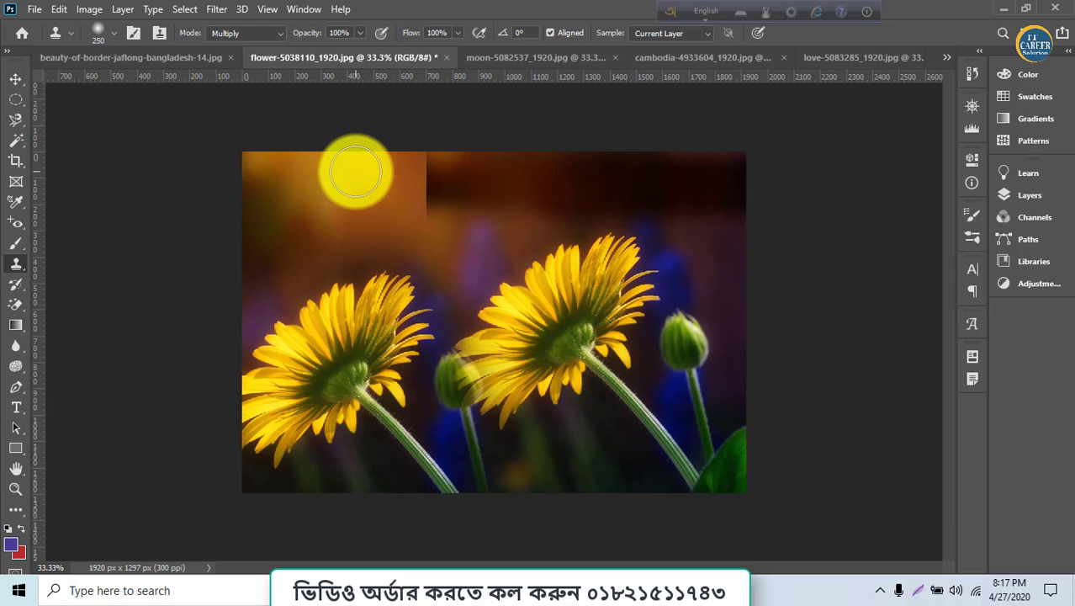
{"action": "key", "text": "ctrl+z"}
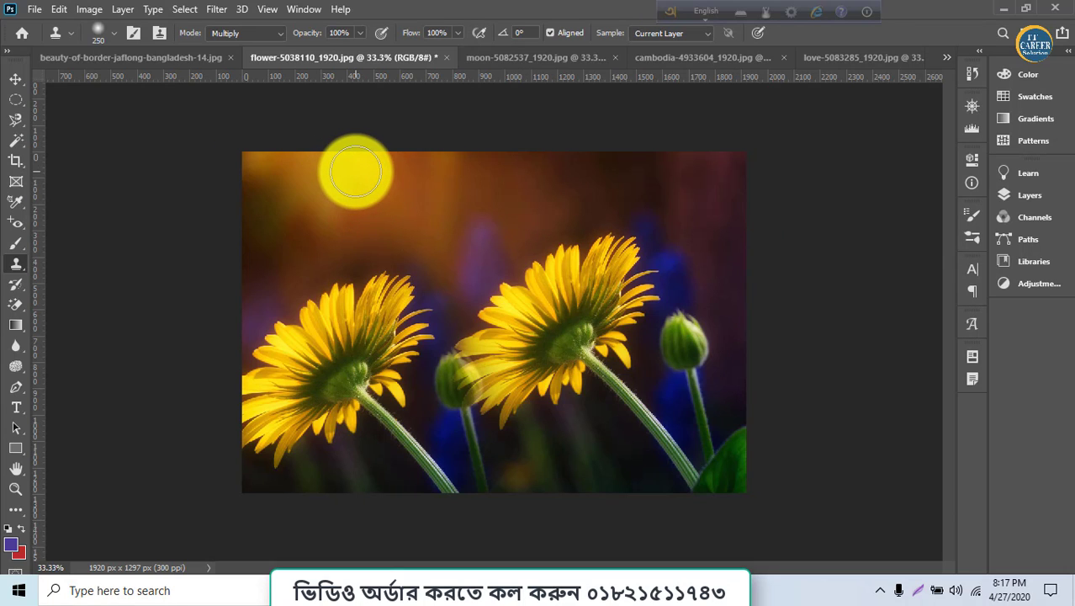
Set the clone sampling to Current & Below and stamp one spot on the background above the original flower
{"action": "left_click", "coordinate": [673, 39]}
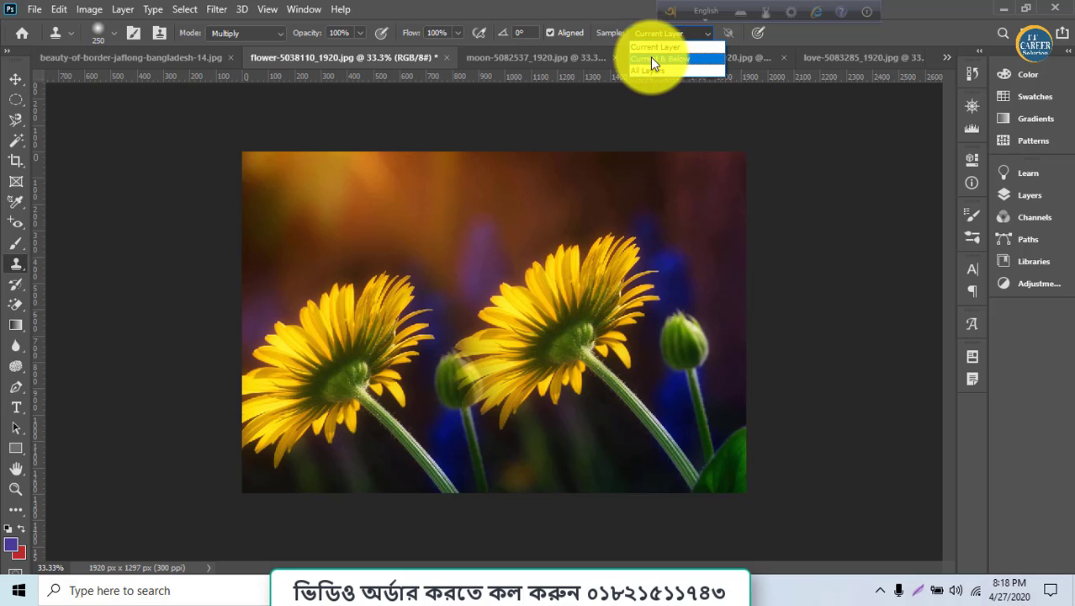
{"action": "left_click", "coordinate": [655, 72]}
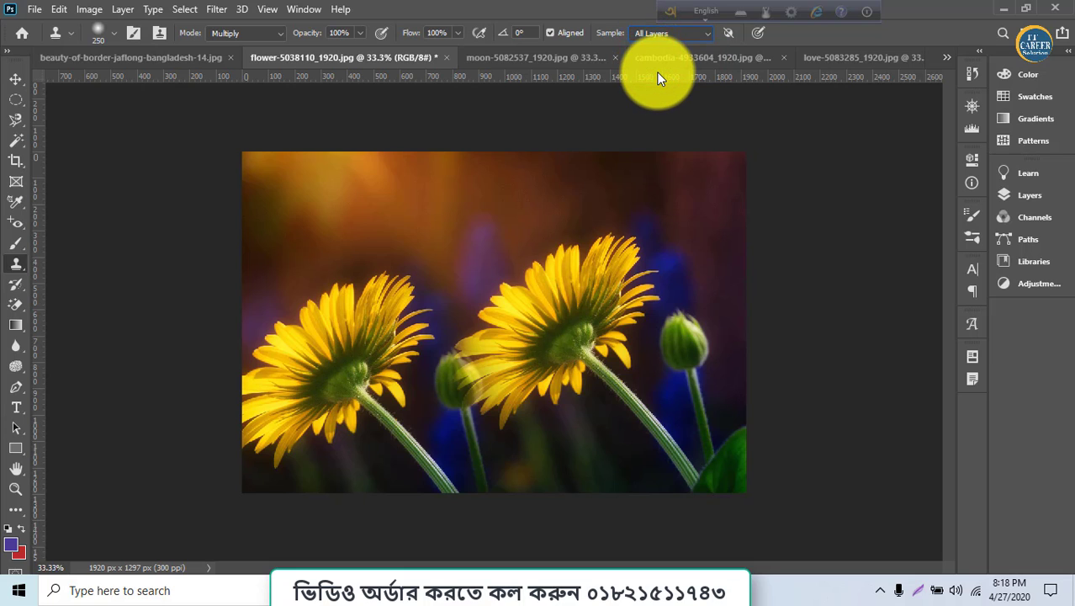
{"action": "left_click", "coordinate": [670, 33]}
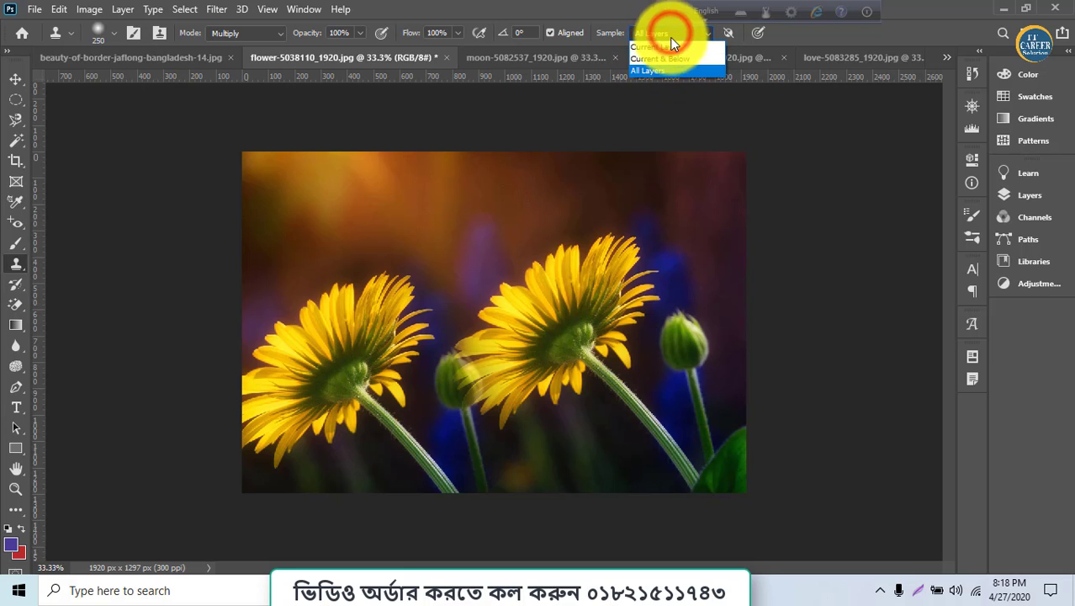
{"action": "left_click", "coordinate": [674, 58]}
{"action": "left_click", "coordinate": [542, 192]}
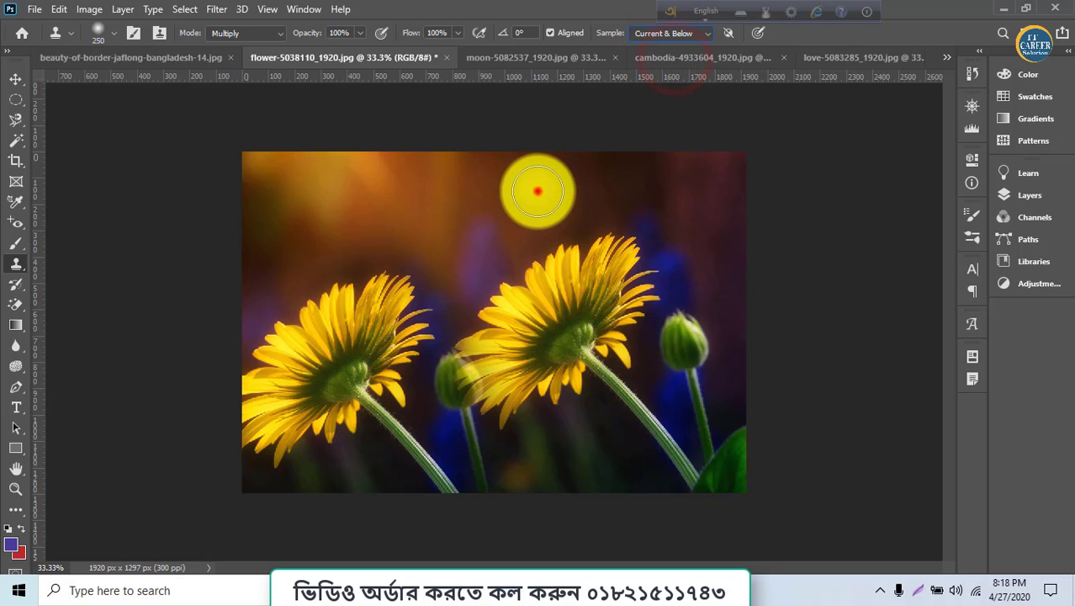
Unlock the background layer and place a new empty layer beneath it
{"action": "left_click", "coordinate": [1011, 193]}
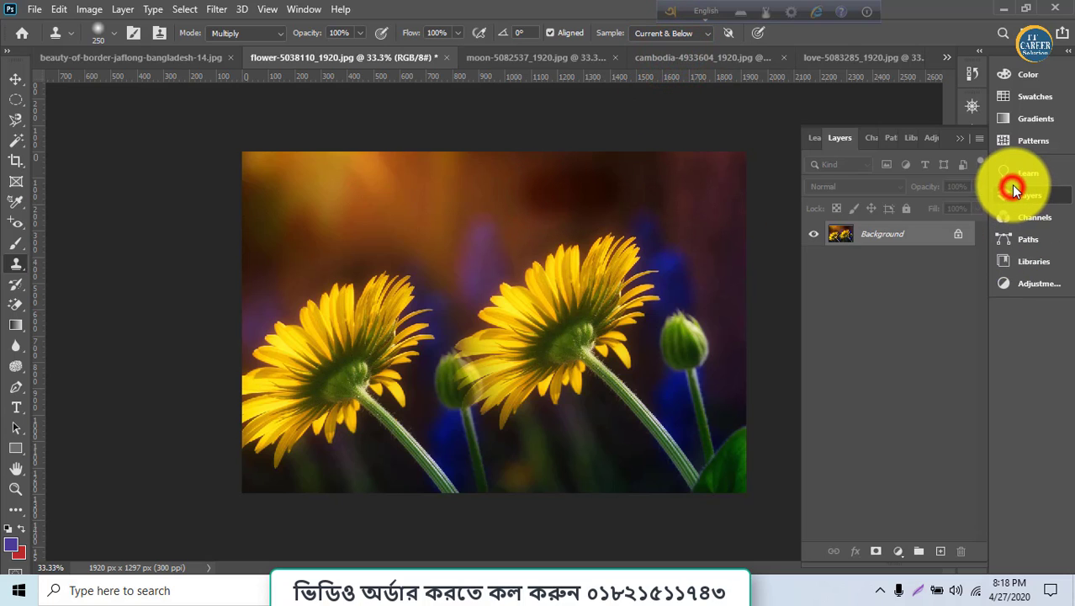
{"action": "left_click", "coordinate": [955, 236]}
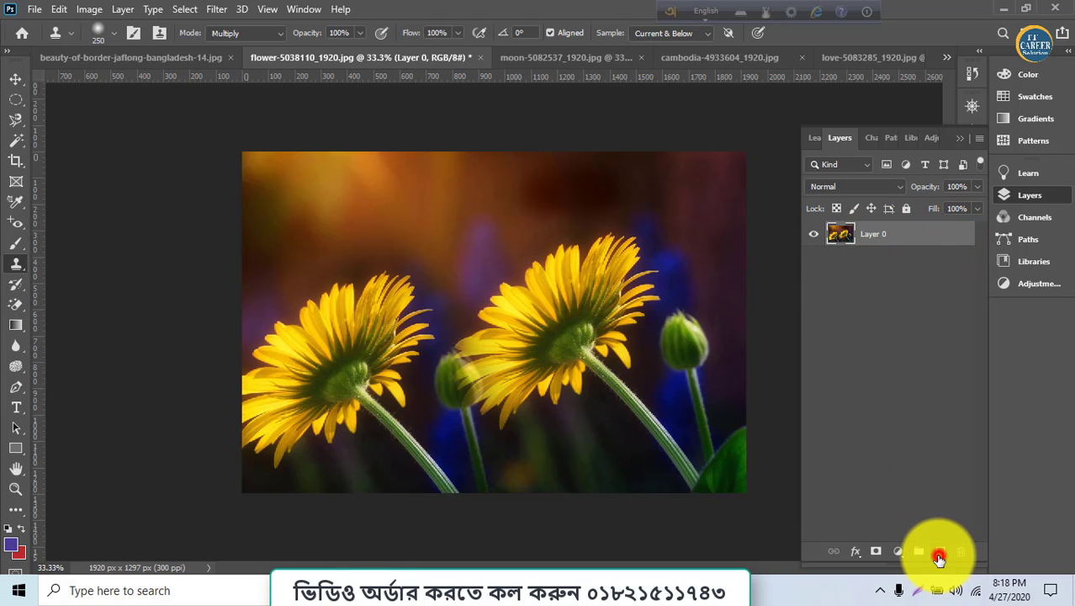
{"action": "left_click", "coordinate": [938, 553]}
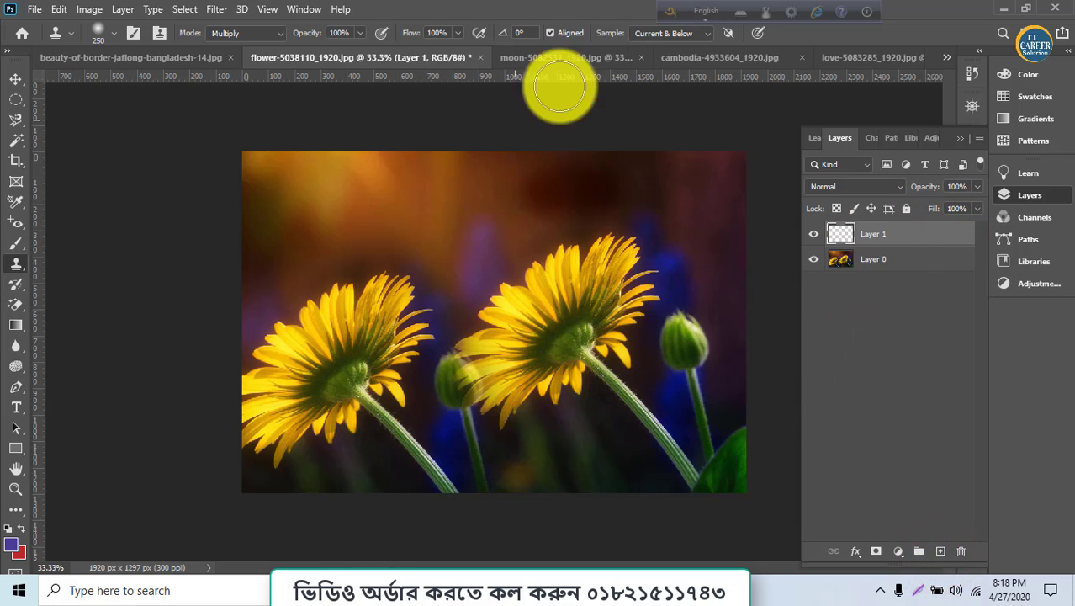
{"action": "mouse_move", "coordinate": [892, 261]}
{"action": "left_mouse_down"}
{"action": "mouse_move", "coordinate": [889, 226]}
{"action": "mouse_move", "coordinate": [890, 244]}
{"action": "left_mouse_up"}
Fill the lower layer with red, and clone the flower over the photo layer's upper background with All Layers sampling
{"action": "left_click", "coordinate": [890, 260]}
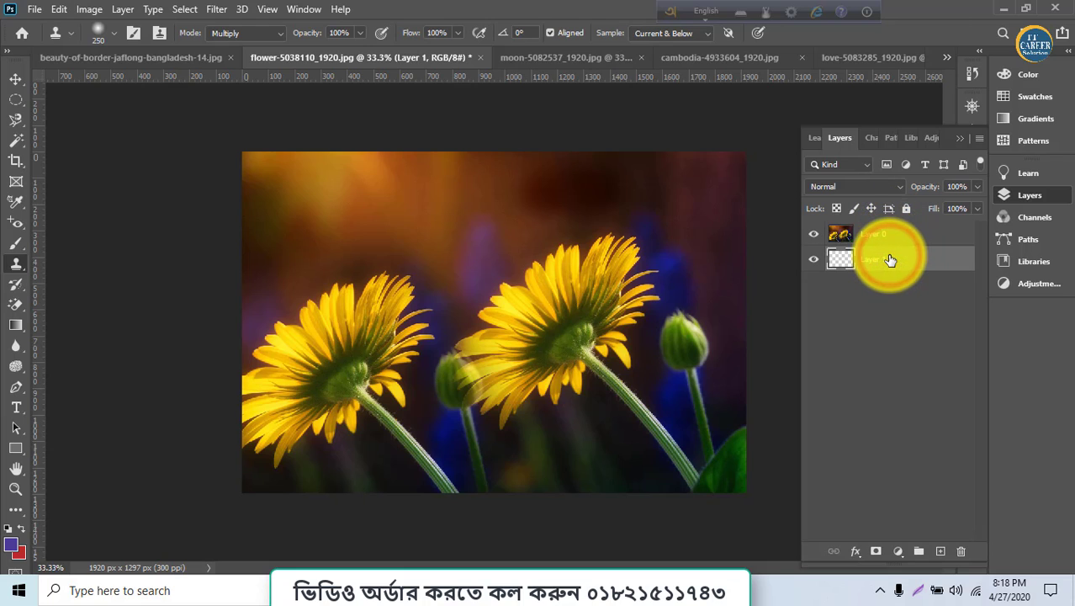
{"action": "left_click", "coordinate": [879, 238]}
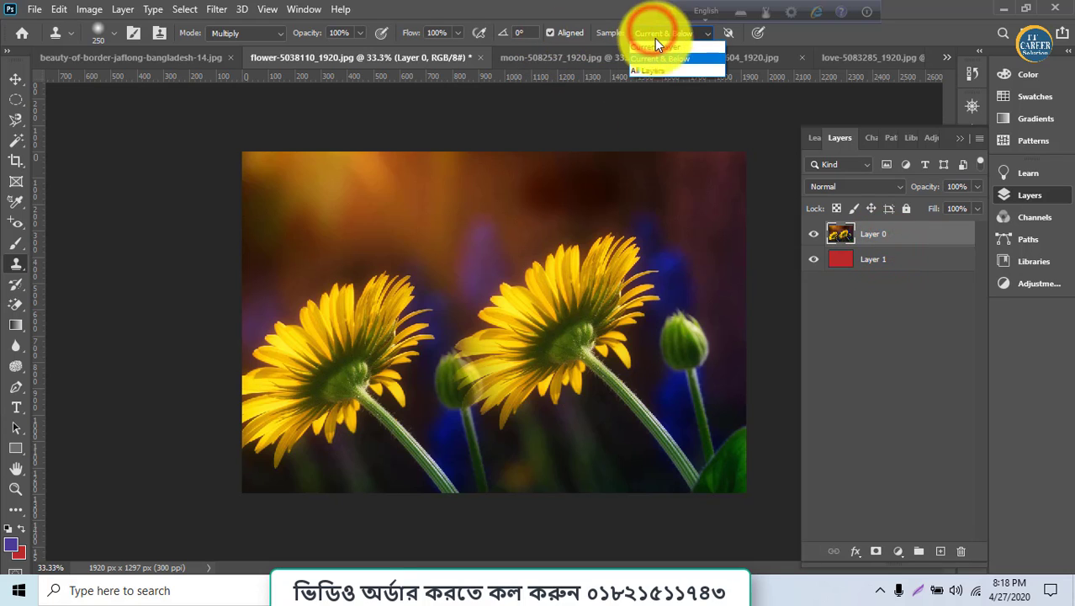
{"action": "left_click", "coordinate": [655, 72]}
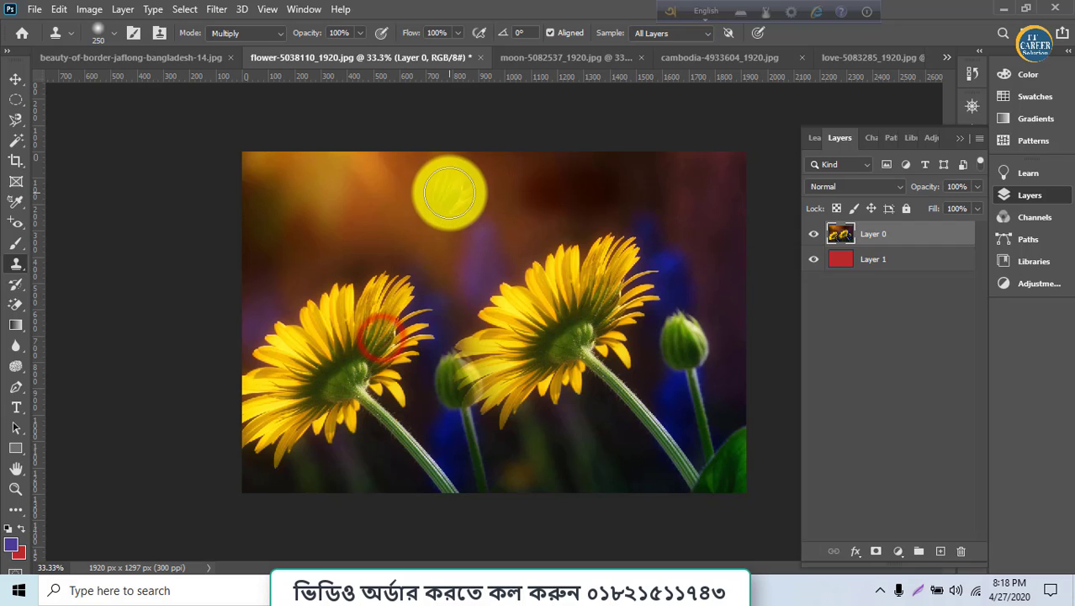
{"action": "mouse_move", "coordinate": [444, 187]}
{"action": "left_mouse_down"}
{"action": "mouse_move", "coordinate": [485, 196]}
{"action": "mouse_move", "coordinate": [475, 224]}
{"action": "mouse_move", "coordinate": [451, 185]}
{"action": "left_mouse_up"}
{"action": "mouse_move", "coordinate": [356, 187]}
{"action": "left_mouse_down"}
{"action": "mouse_move", "coordinate": [479, 220]}
{"action": "mouse_move", "coordinate": [451, 260]}
{"action": "mouse_move", "coordinate": [374, 202]}
{"action": "mouse_move", "coordinate": [311, 220]}
{"action": "mouse_move", "coordinate": [429, 219]}
{"action": "mouse_move", "coordinate": [313, 183]}
{"action": "mouse_move", "coordinate": [357, 260]}
{"action": "mouse_move", "coordinate": [405, 297]}
{"action": "mouse_move", "coordinate": [481, 280]}
{"action": "mouse_move", "coordinate": [472, 309]}
{"action": "mouse_move", "coordinate": [431, 269]}
{"action": "mouse_move", "coordinate": [500, 175]}
{"action": "mouse_move", "coordinate": [556, 220]}
{"action": "mouse_move", "coordinate": [529, 184]}
{"action": "mouse_move", "coordinate": [482, 256]}
{"action": "mouse_move", "coordinate": [507, 268]}
{"action": "left_mouse_up"}
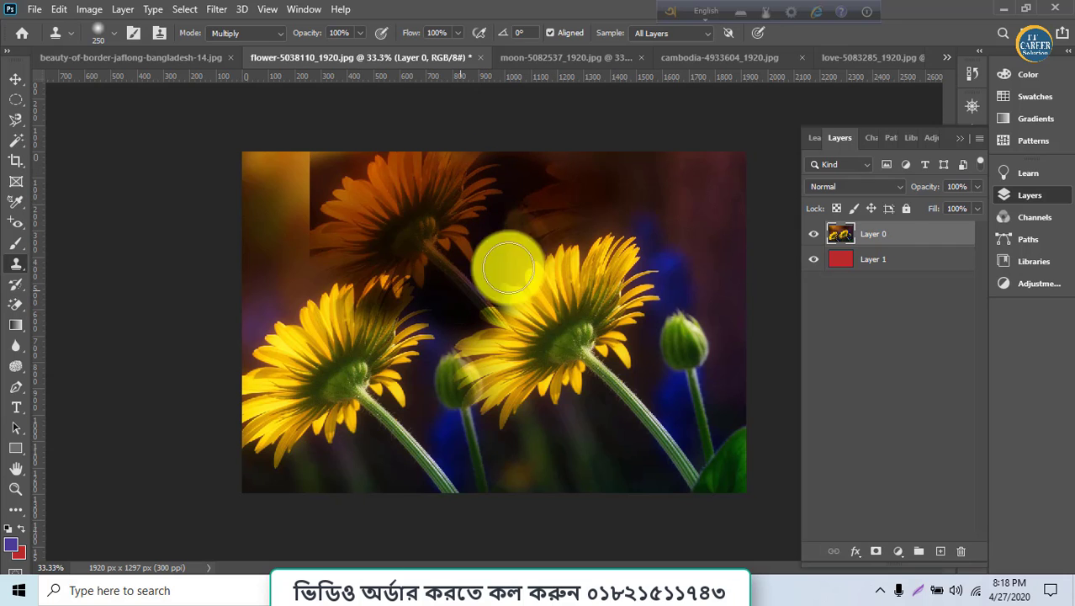
Toggle the photo layer's visibility off and on to compare it with the red layer beneath
{"action": "left_click", "coordinate": [814, 235]}
{"action": "left_click", "coordinate": [814, 236]}
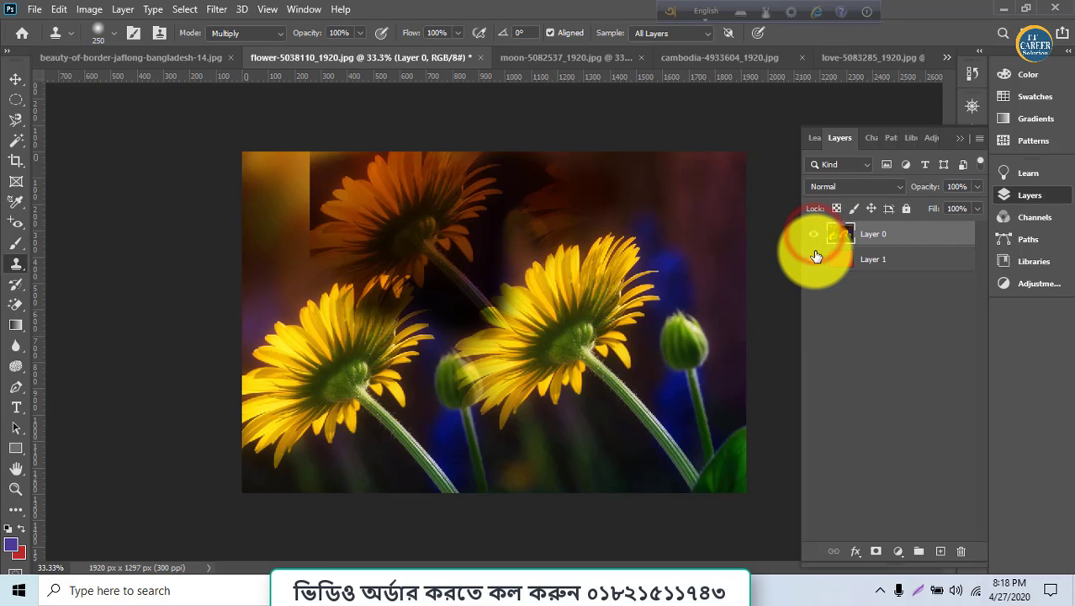
{"action": "left_click", "coordinate": [814, 236]}
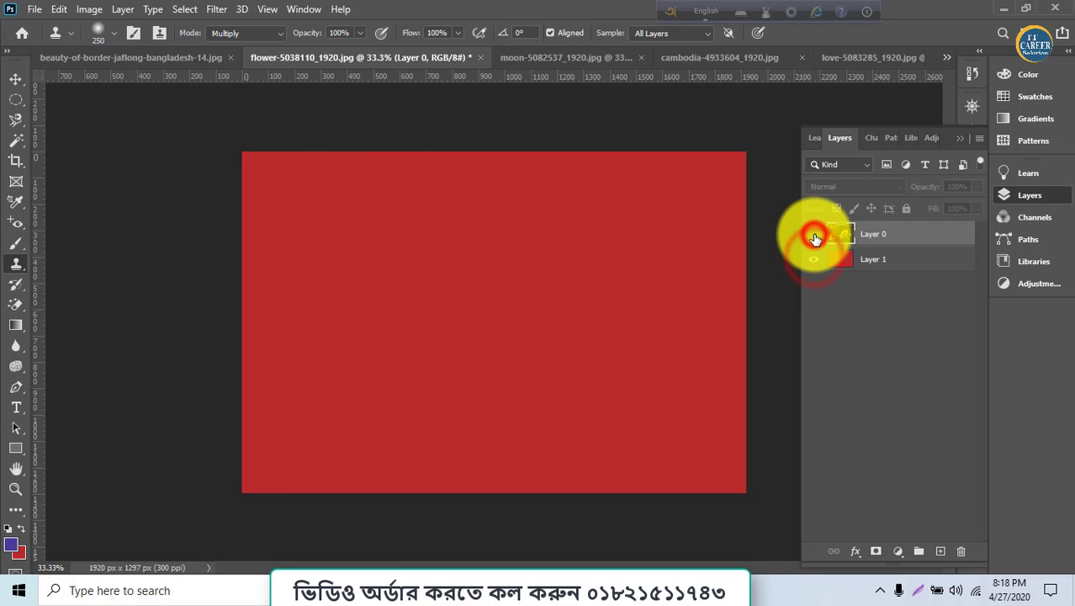
{"action": "left_click", "coordinate": [814, 236]}
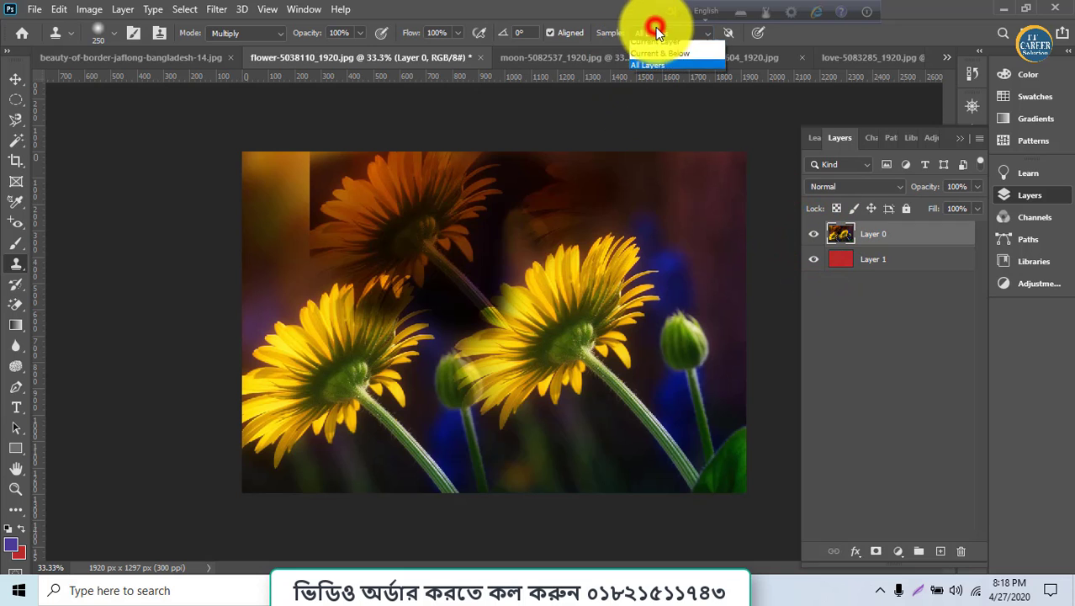
Try cloning the flower again with Current & Below sampling, undoing all these clone strokes and the red fill
{"action": "left_click", "coordinate": [661, 53]}
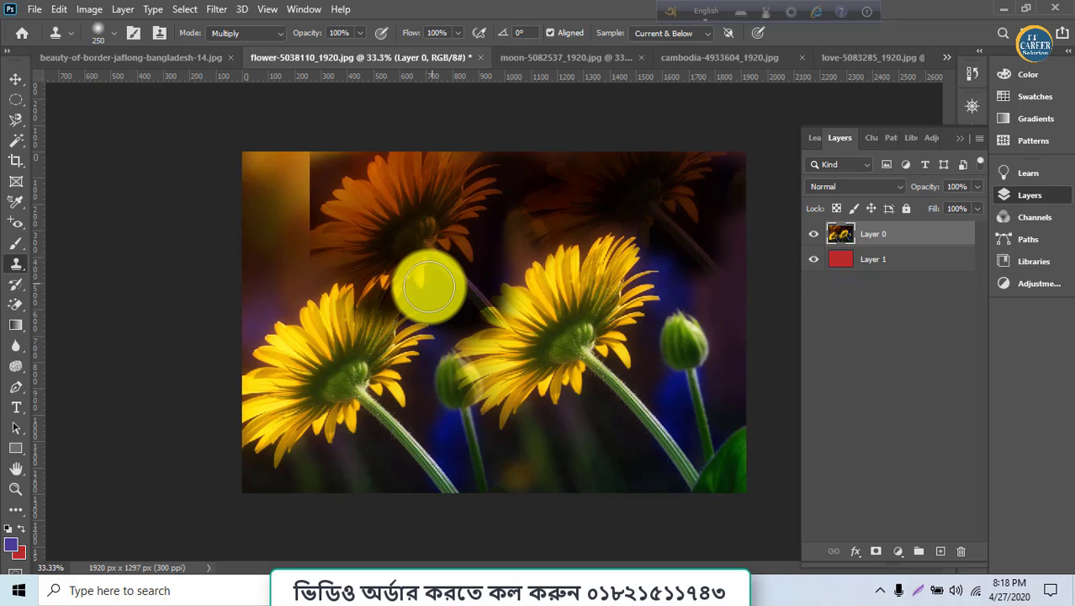
{"action": "key", "text": "ctrl+z"}
{"action": "key", "text": "ctrl+z"}
{"action": "key", "text": "ctrl+z"}
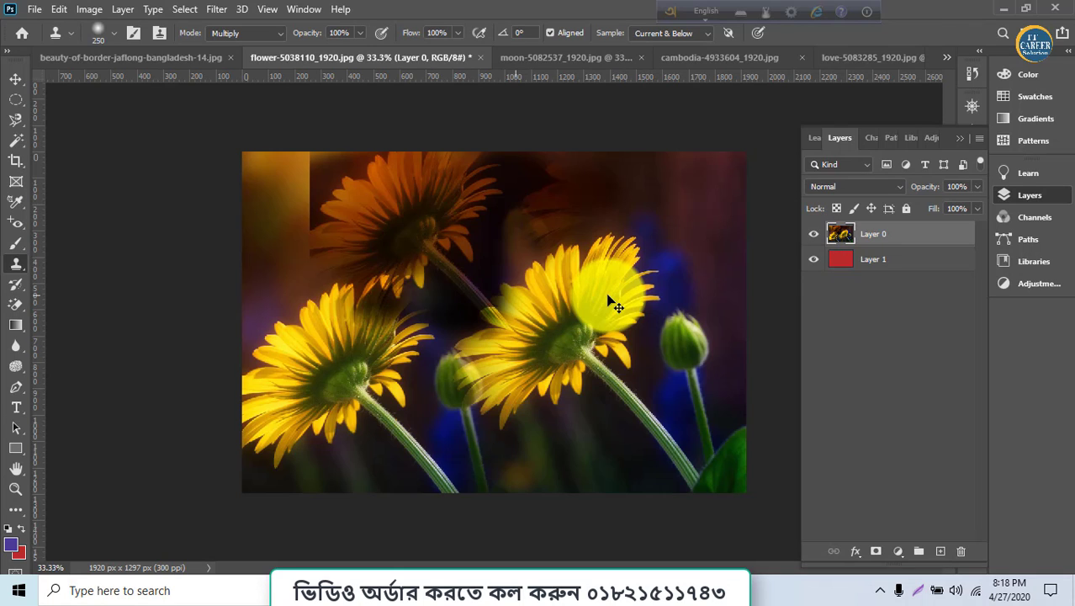
{"action": "key", "text": "ctrl+z"}
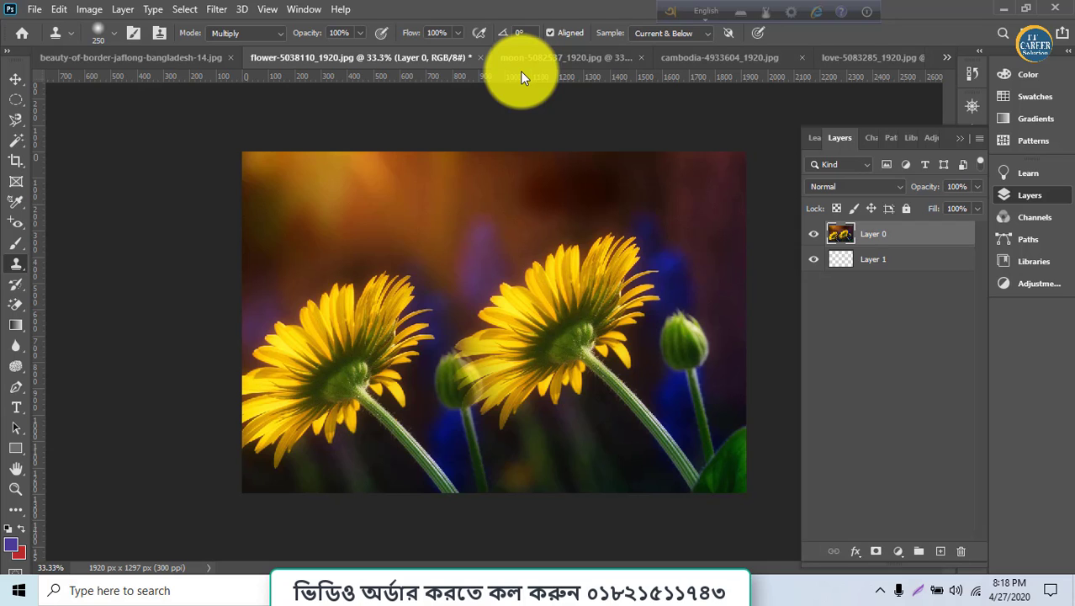
Arrange the open images in a 3-up Vertical layout and collapse the layer list to uncover them
{"action": "left_click", "coordinate": [303, 8]}
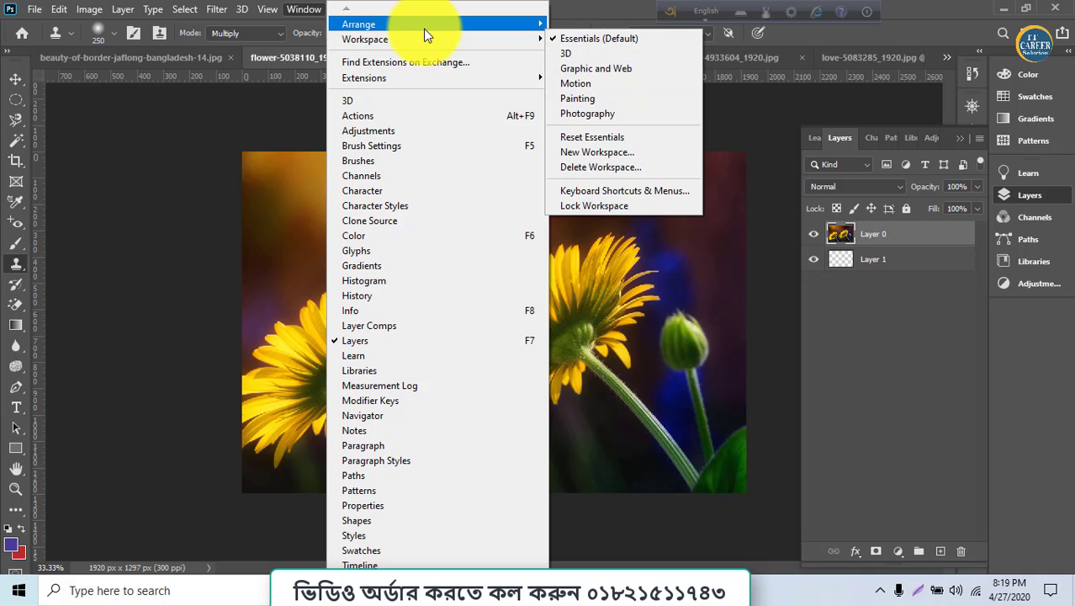
{"action": "mouse_move", "coordinate": [470, 25]}
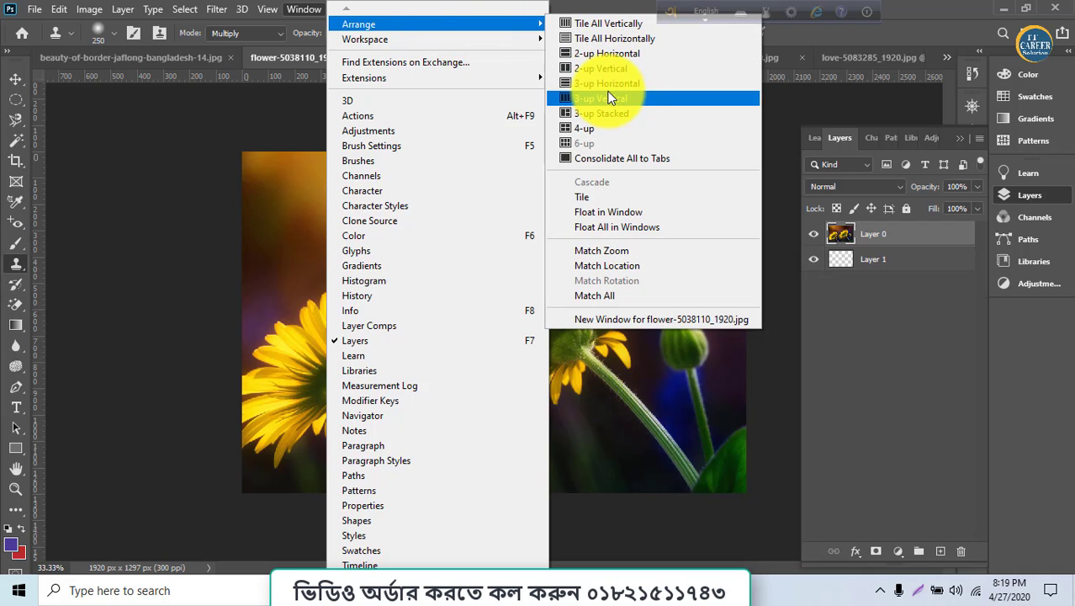
{"action": "left_click", "coordinate": [611, 98]}
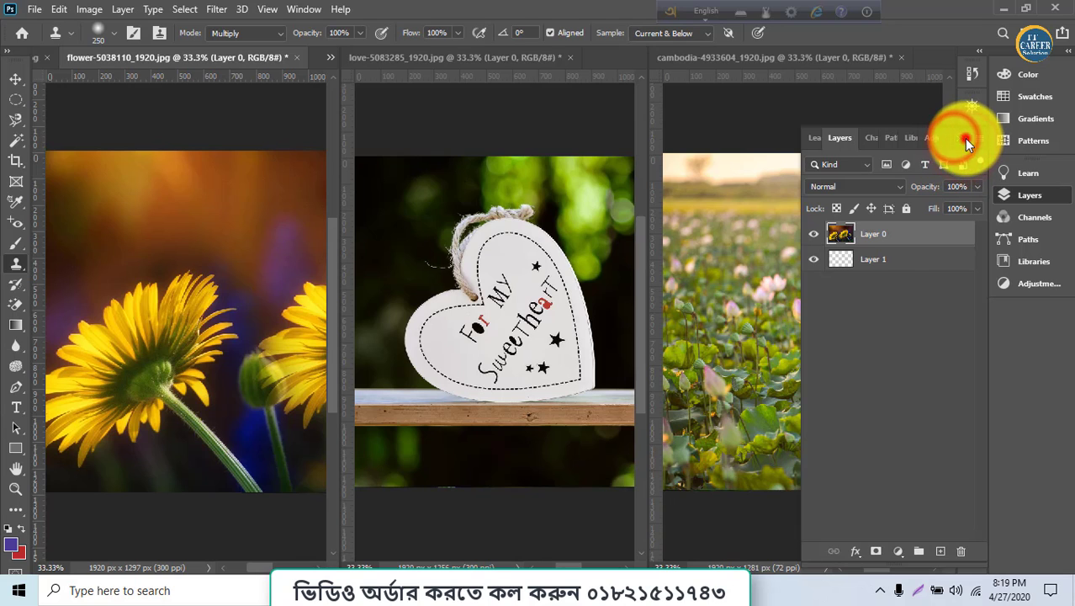
{"action": "left_click", "coordinate": [963, 148]}
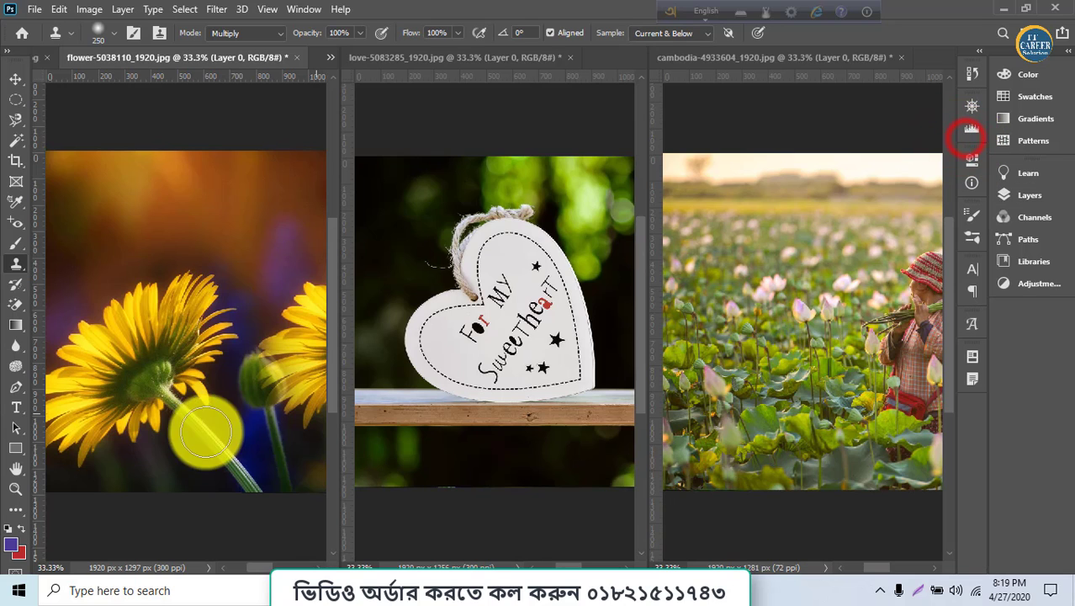
Sample the yellow flower and clone it onto the foliage in the lotus-field image, using Multiply mode
{"action": "left_click", "coordinate": [769, 374]}
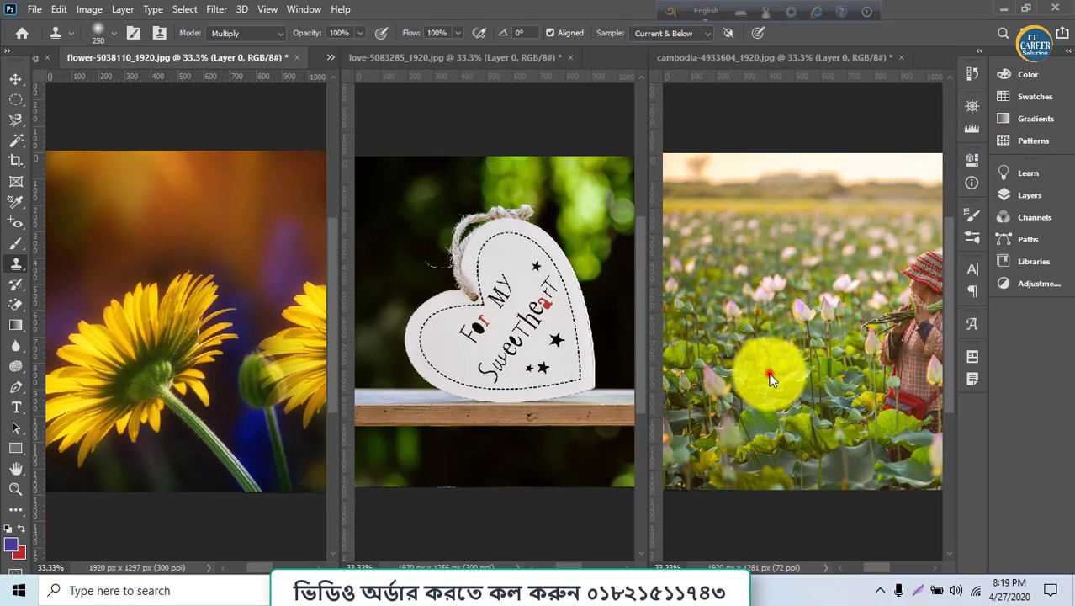
{"action": "left_click", "coordinate": [1014, 194]}
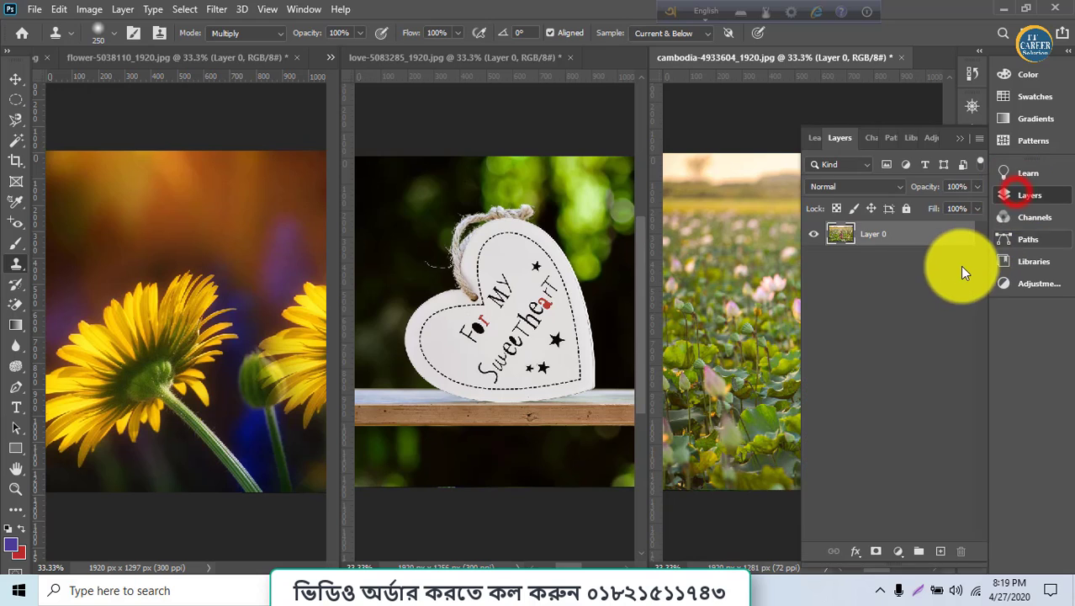
{"action": "left_click", "coordinate": [955, 139]}
{"action": "left_click", "coordinate": [135, 371]}
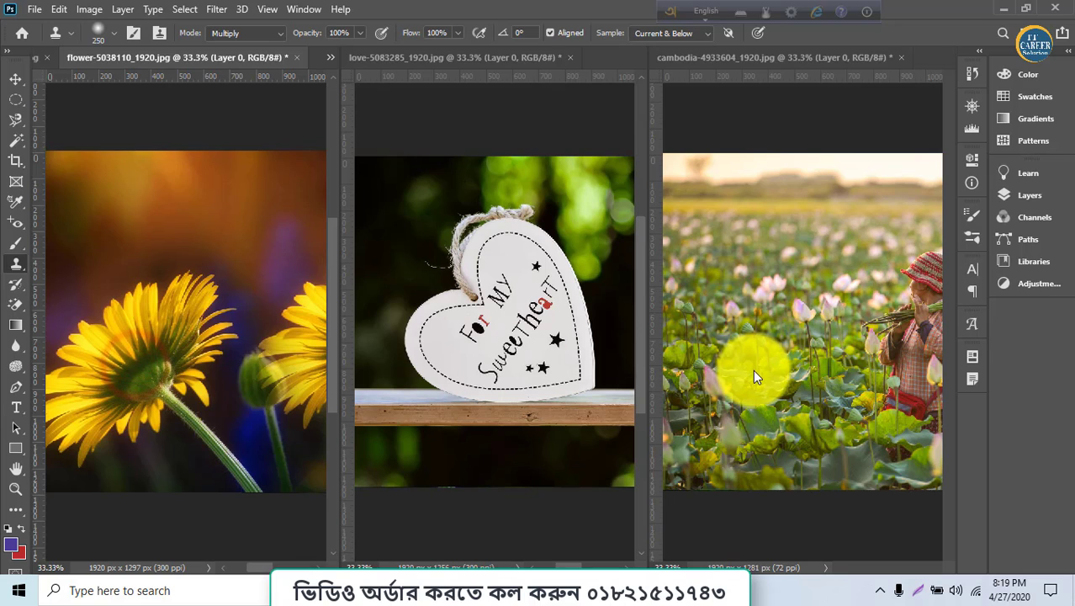
{"action": "left_click", "coordinate": [779, 377]}
{"action": "mouse_move", "coordinate": [778, 378]}
{"action": "left_mouse_down"}
{"action": "mouse_move", "coordinate": [715, 342]}
{"action": "mouse_move", "coordinate": [792, 313]}
{"action": "mouse_move", "coordinate": [702, 336]}
{"action": "mouse_move", "coordinate": [713, 365]}
{"action": "mouse_move", "coordinate": [733, 345]}
{"action": "mouse_move", "coordinate": [751, 354]}
{"action": "mouse_move", "coordinate": [814, 344]}
{"action": "mouse_move", "coordinate": [748, 356]}
{"action": "mouse_move", "coordinate": [787, 324]}
{"action": "mouse_move", "coordinate": [829, 372]}
{"action": "mouse_move", "coordinate": [754, 389]}
{"action": "mouse_move", "coordinate": [797, 384]}
{"action": "mouse_move", "coordinate": [779, 427]}
{"action": "mouse_move", "coordinate": [796, 400]}
{"action": "mouse_move", "coordinate": [762, 420]}
{"action": "mouse_move", "coordinate": [795, 465]}
{"action": "mouse_move", "coordinate": [790, 396]}
{"action": "mouse_move", "coordinate": [845, 354]}
{"action": "mouse_move", "coordinate": [794, 394]}
{"action": "mouse_move", "coordinate": [843, 447]}
{"action": "mouse_move", "coordinate": [800, 492]}
{"action": "left_mouse_up"}
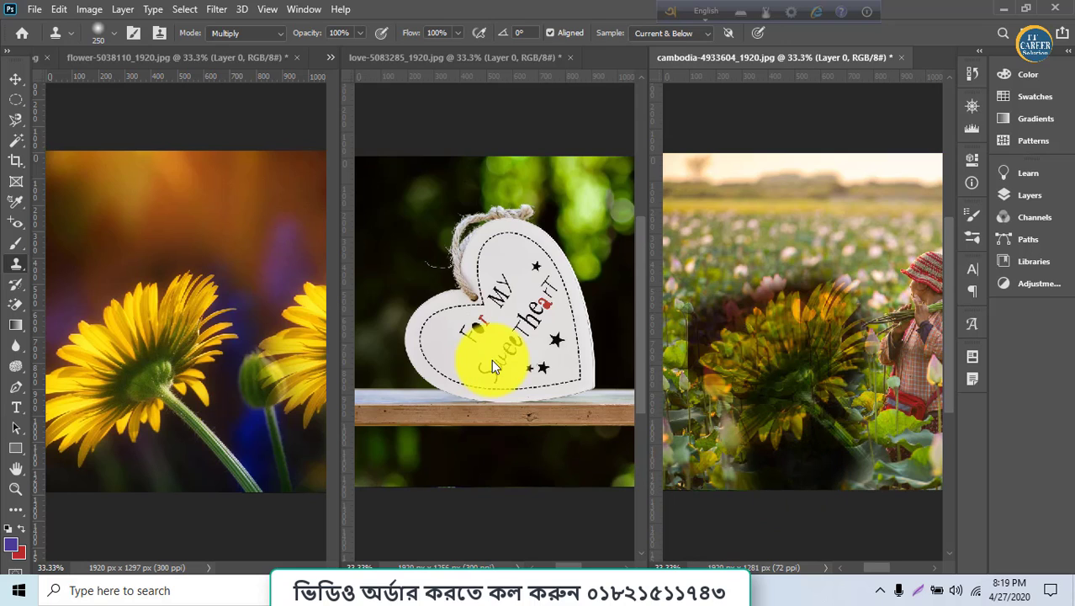
Sample the heart sign and clone part of its lettering over the cloned flower in the lotus-field image
{"action": "left_click", "coordinate": [497, 330]}
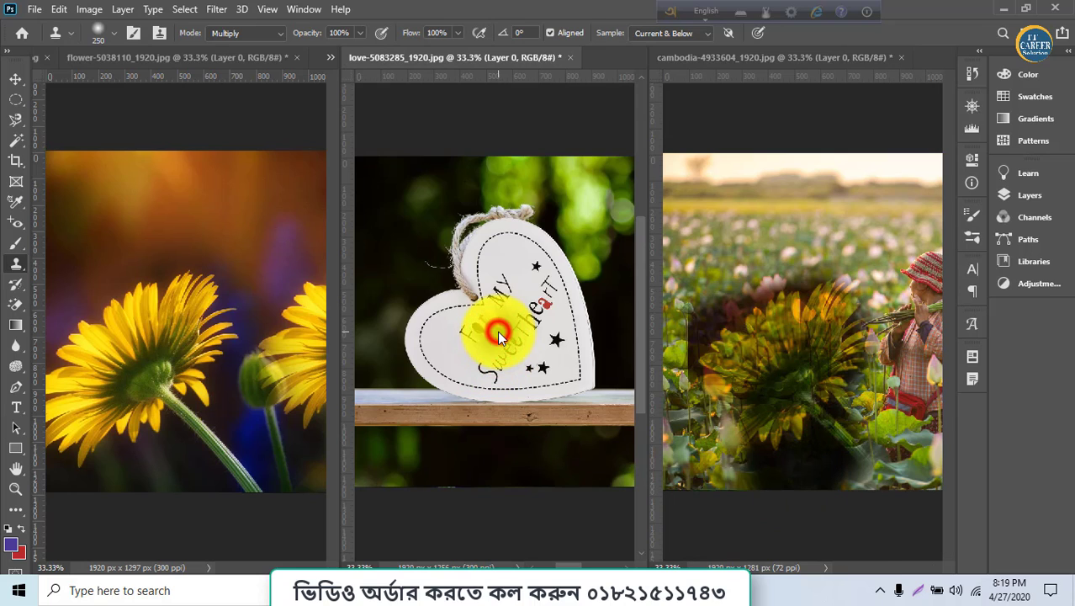
{"action": "left_click", "coordinate": [774, 257]}
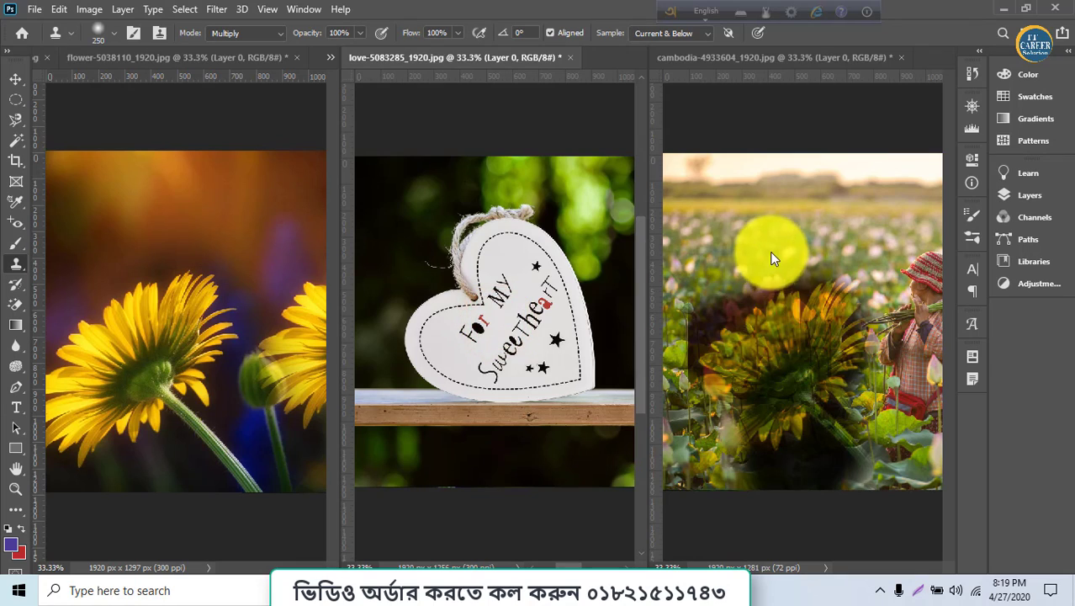
{"action": "mouse_move", "coordinate": [787, 318]}
{"action": "left_mouse_down"}
{"action": "mouse_move", "coordinate": [809, 357]}
{"action": "mouse_move", "coordinate": [801, 309]}
{"action": "mouse_move", "coordinate": [760, 346]}
{"action": "mouse_move", "coordinate": [765, 310]}
{"action": "mouse_move", "coordinate": [785, 301]}
{"action": "mouse_move", "coordinate": [774, 344]}
{"action": "mouse_move", "coordinate": [794, 278]}
{"action": "mouse_move", "coordinate": [798, 306]}
{"action": "left_mouse_up"}
{"action": "left_click", "coordinate": [795, 276]}
{"action": "left_click", "coordinate": [798, 298]}
{"action": "left_click", "coordinate": [751, 305]}
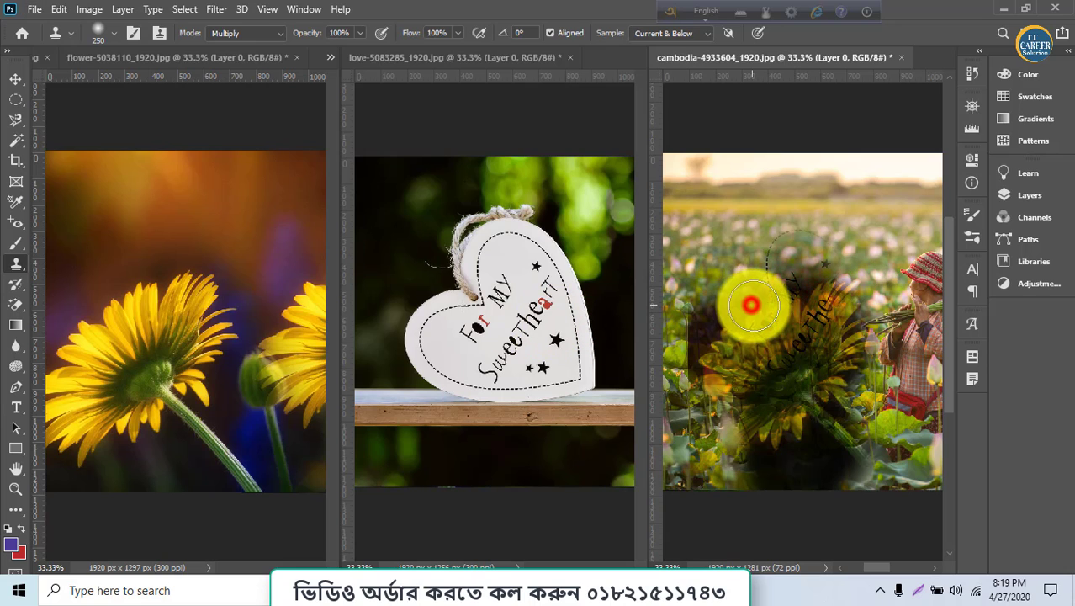
Select Layer 0 of the lotus-field image and clone the rest of the heart, its rope and the dark background around it
{"action": "left_click", "coordinate": [1010, 194]}
{"action": "left_click", "coordinate": [882, 236]}
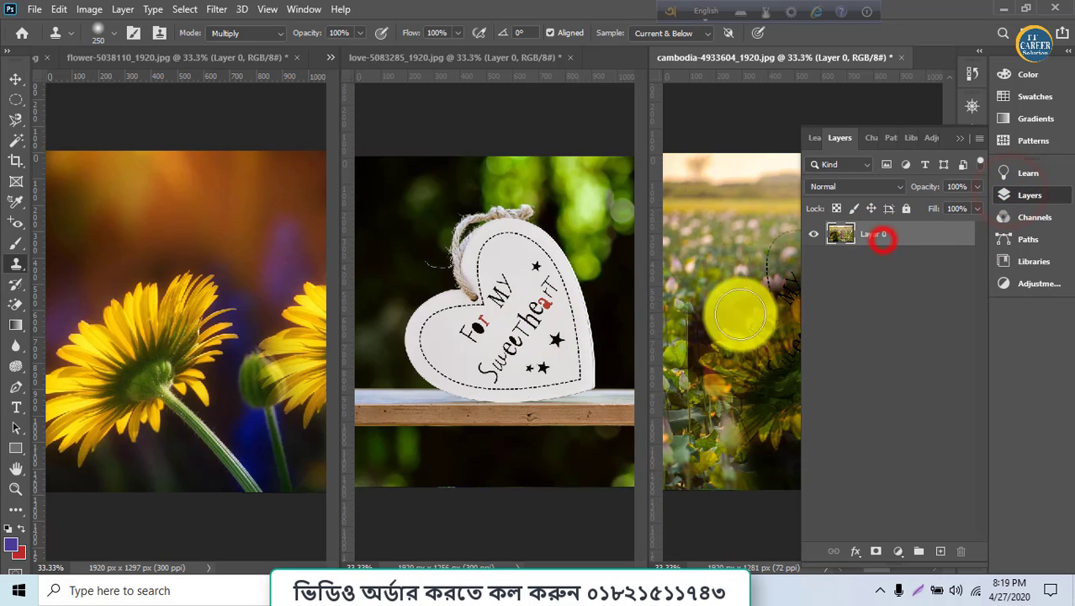
{"action": "mouse_move", "coordinate": [710, 322]}
{"action": "left_mouse_down"}
{"action": "mouse_move", "coordinate": [728, 412]}
{"action": "mouse_move", "coordinate": [744, 366]}
{"action": "left_mouse_up"}
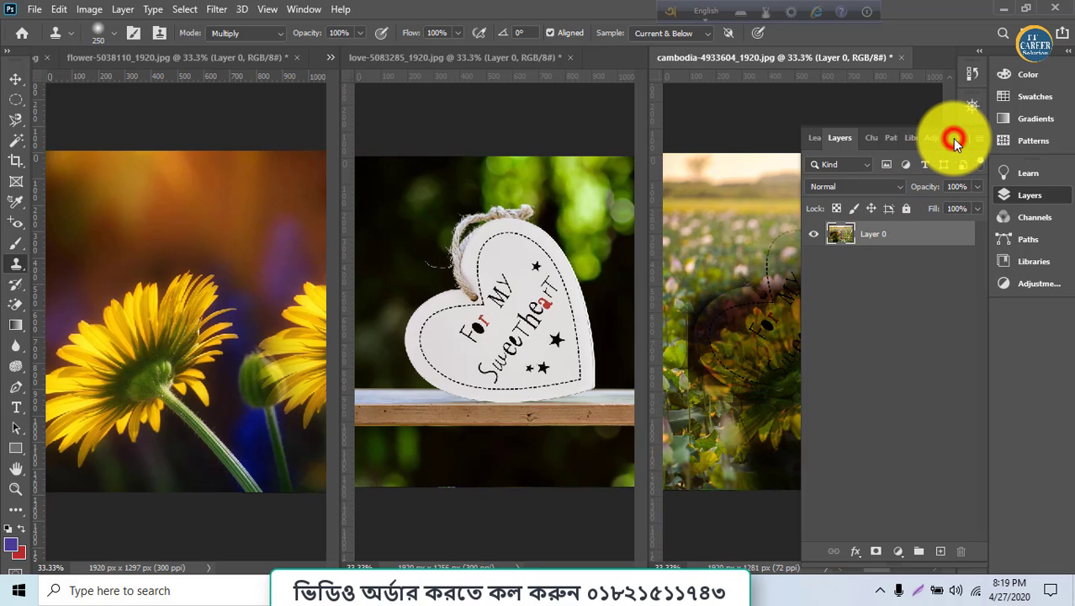
{"action": "double_click", "coordinate": [955, 141]}
{"action": "mouse_move", "coordinate": [749, 320]}
{"action": "left_mouse_down"}
{"action": "mouse_move", "coordinate": [772, 343]}
{"action": "mouse_move", "coordinate": [792, 282]}
{"action": "mouse_move", "coordinate": [785, 291]}
{"action": "mouse_move", "coordinate": [767, 239]}
{"action": "mouse_move", "coordinate": [704, 285]}
{"action": "mouse_move", "coordinate": [719, 380]}
{"action": "mouse_move", "coordinate": [818, 330]}
{"action": "mouse_move", "coordinate": [869, 375]}
{"action": "mouse_move", "coordinate": [813, 484]}
{"action": "mouse_move", "coordinate": [815, 413]}
{"action": "mouse_move", "coordinate": [847, 383]}
{"action": "mouse_move", "coordinate": [832, 373]}
{"action": "mouse_move", "coordinate": [916, 201]}
{"action": "mouse_move", "coordinate": [799, 336]}
{"action": "left_mouse_up"}
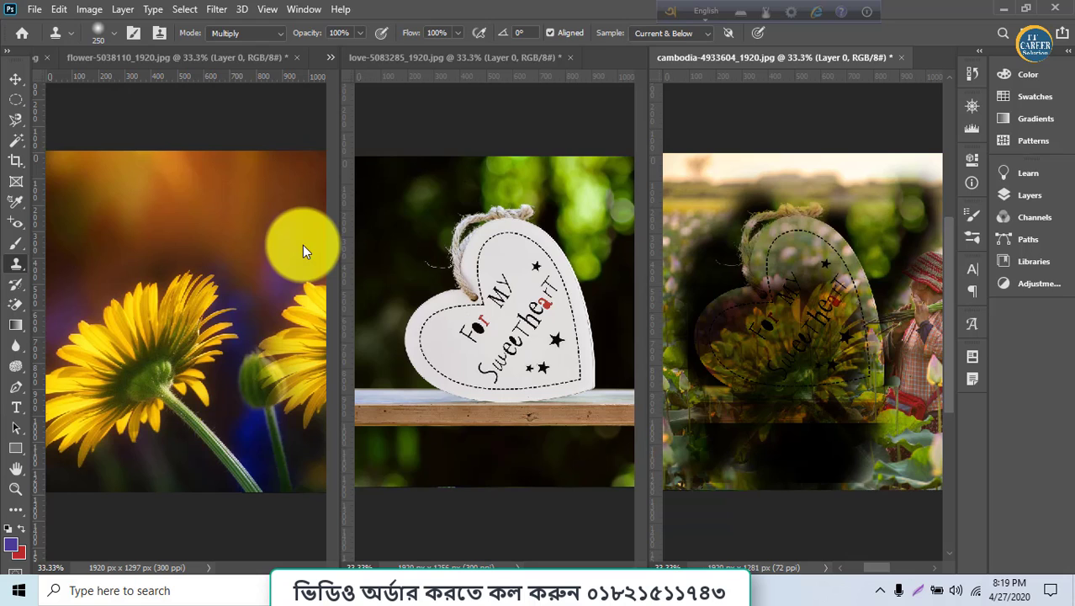
Sample the heart sign and clone it in Multiply mode onto the upper background of the flower image
{"action": "left_click", "coordinate": [510, 336]}
{"action": "scroll", "coordinate": [227, 396], "scroll_direction": "down", "scroll_amount": 4}
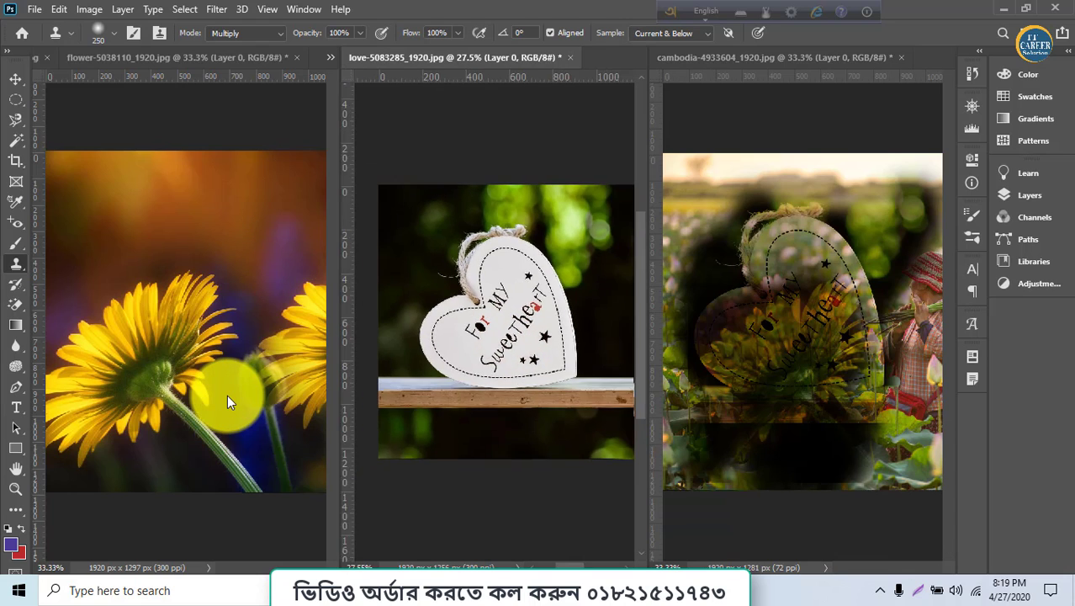
{"action": "left_click", "coordinate": [211, 375]}
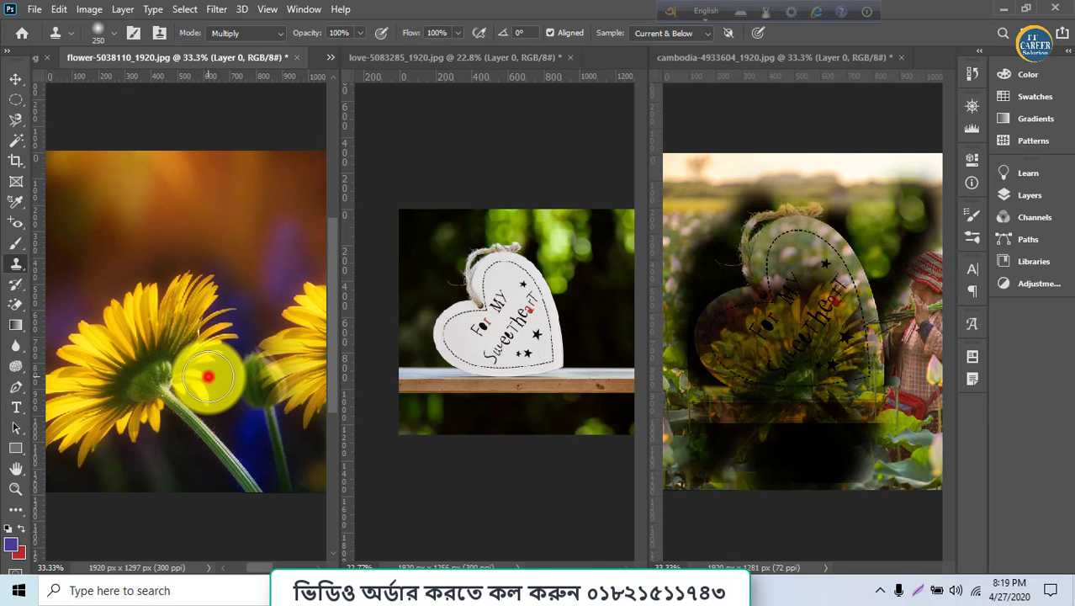
{"action": "scroll", "coordinate": [211, 382], "scroll_direction": "down", "scroll_amount": 1}
{"action": "scroll", "coordinate": [210, 383], "scroll_direction": "down", "scroll_amount": 5}
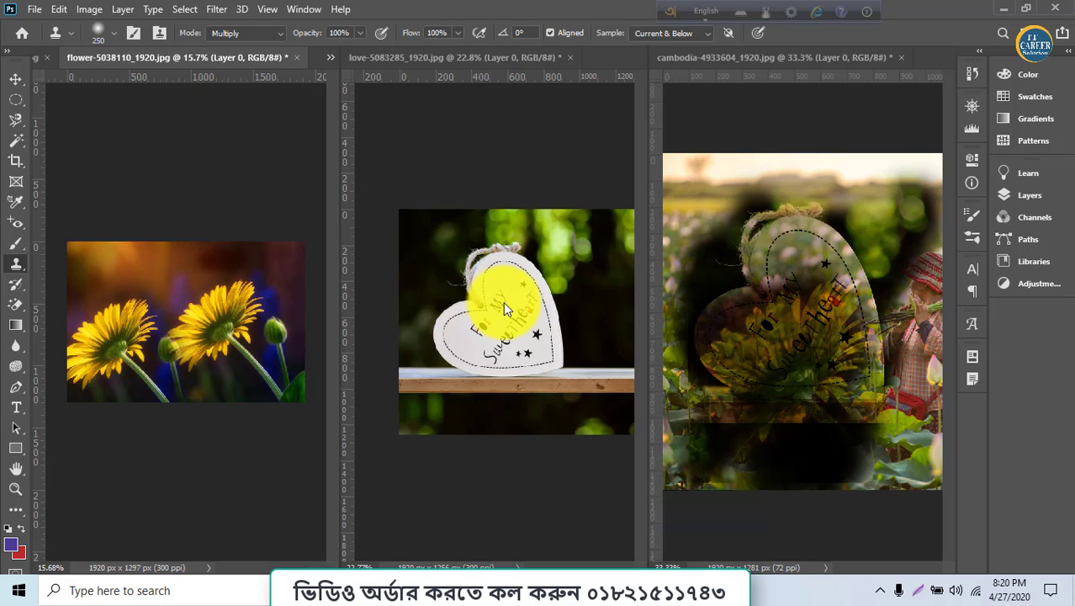
{"action": "left_click", "coordinate": [192, 299]}
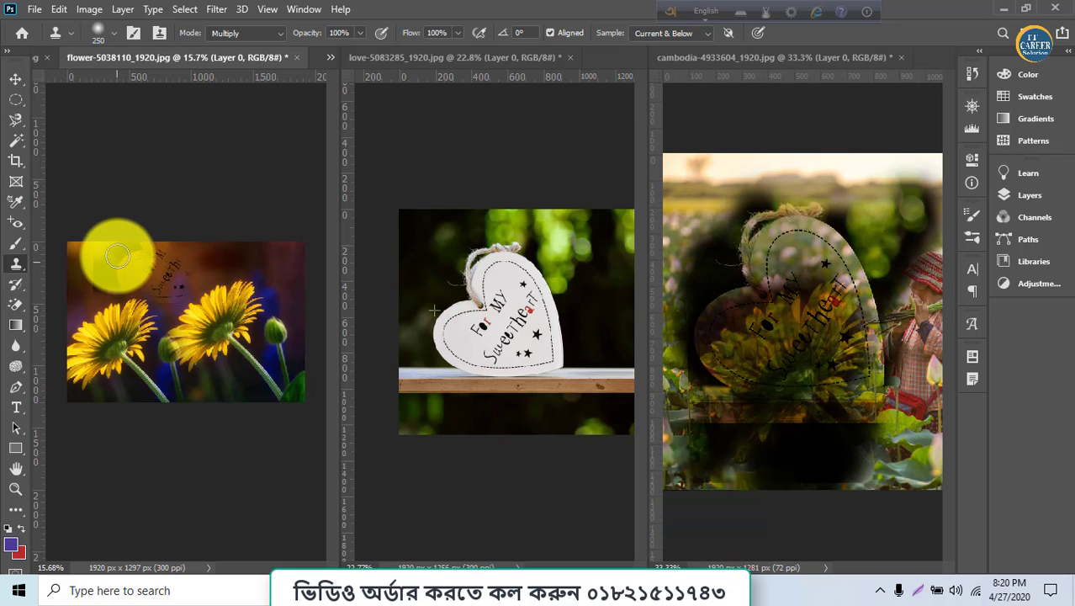
{"action": "mouse_move", "coordinate": [139, 253]}
{"action": "left_mouse_down"}
{"action": "mouse_move", "coordinate": [186, 244]}
{"action": "mouse_move", "coordinate": [144, 264]}
{"action": "mouse_move", "coordinate": [202, 227]}
{"action": "mouse_move", "coordinate": [137, 239]}
{"action": "mouse_move", "coordinate": [188, 252]}
{"action": "mouse_move", "coordinate": [180, 269]}
{"action": "mouse_move", "coordinate": [141, 262]}
{"action": "mouse_move", "coordinate": [152, 243]}
{"action": "mouse_move", "coordinate": [122, 268]}
{"action": "mouse_move", "coordinate": [128, 281]}
{"action": "mouse_move", "coordinate": [192, 290]}
{"action": "mouse_move", "coordinate": [135, 267]}
{"action": "mouse_move", "coordinate": [172, 240]}
{"action": "mouse_move", "coordinate": [137, 240]}
{"action": "mouse_move", "coordinate": [228, 292]}
{"action": "left_mouse_up"}
Set the Clone Stamp mode to Normal and clone the heart sign again above the flowers
{"action": "left_click", "coordinate": [232, 31]}
{"action": "left_click", "coordinate": [226, 48]}
{"action": "left_click", "coordinate": [158, 269]}
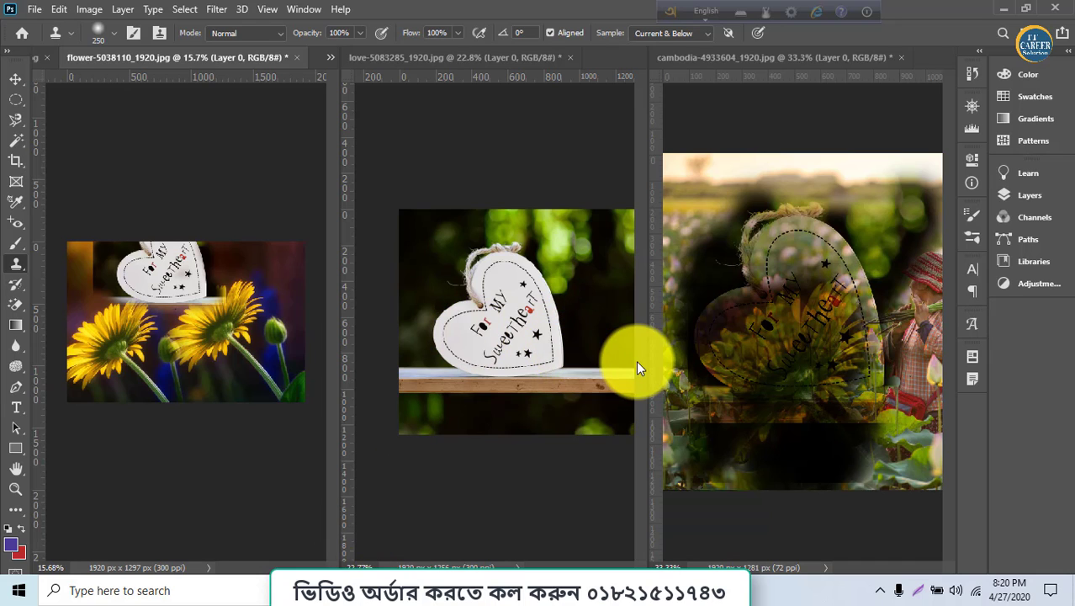
Show the empty shelf beside the heart sign, and undo the heart clone strokes on the flower image
{"action": "left_click", "coordinate": [548, 384]}
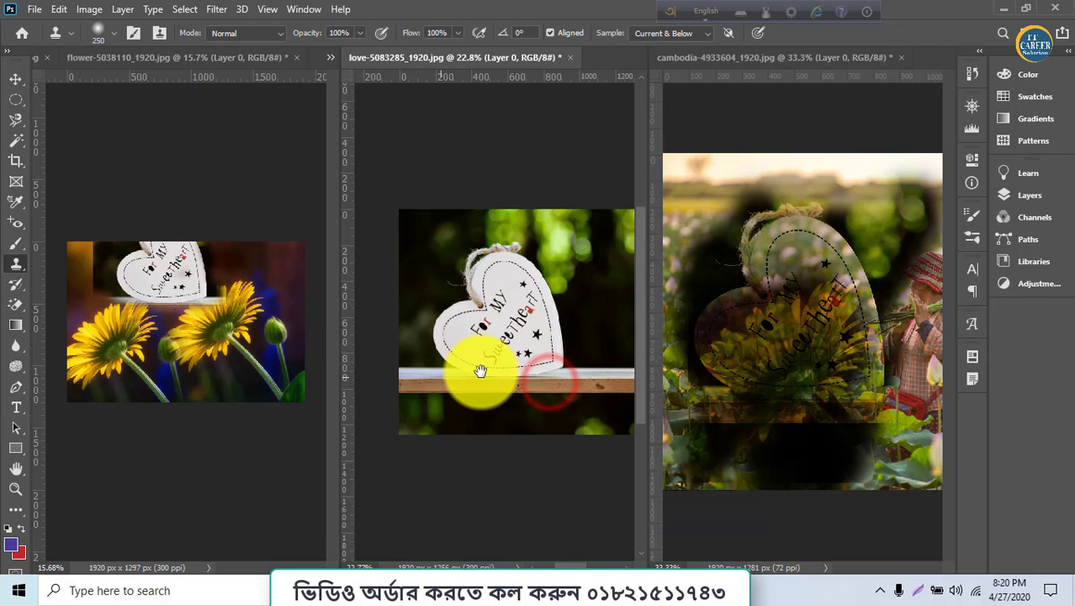
{"action": "mouse_move", "coordinate": [480, 373]}
{"action": "left_mouse_down"}
{"action": "mouse_move", "coordinate": [336, 372]}
{"action": "mouse_move", "coordinate": [362, 377]}
{"action": "left_mouse_up"}
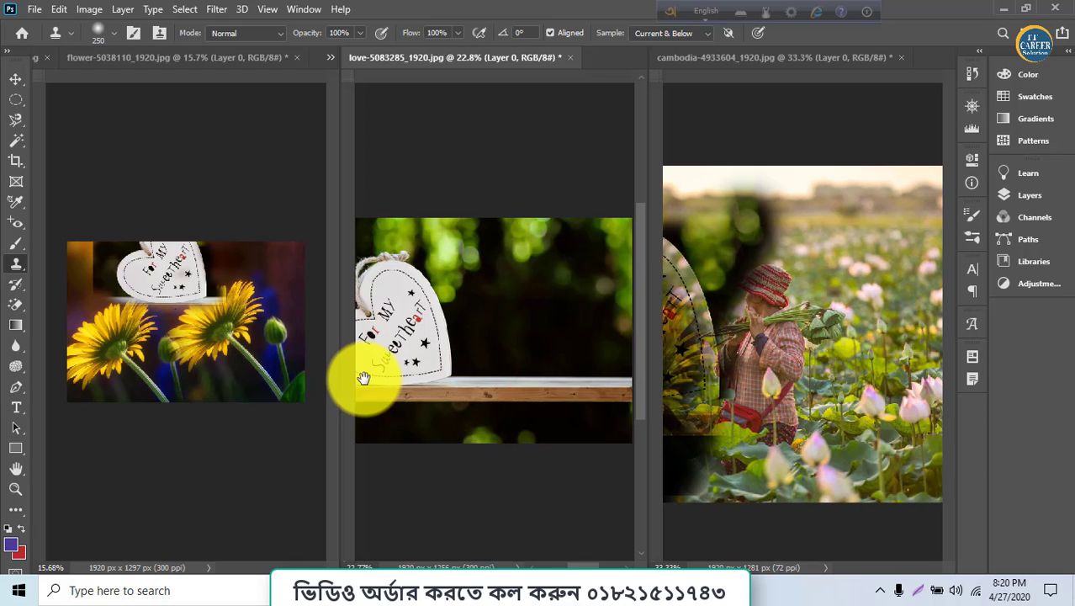
{"action": "key", "text": "ctrl+r"}
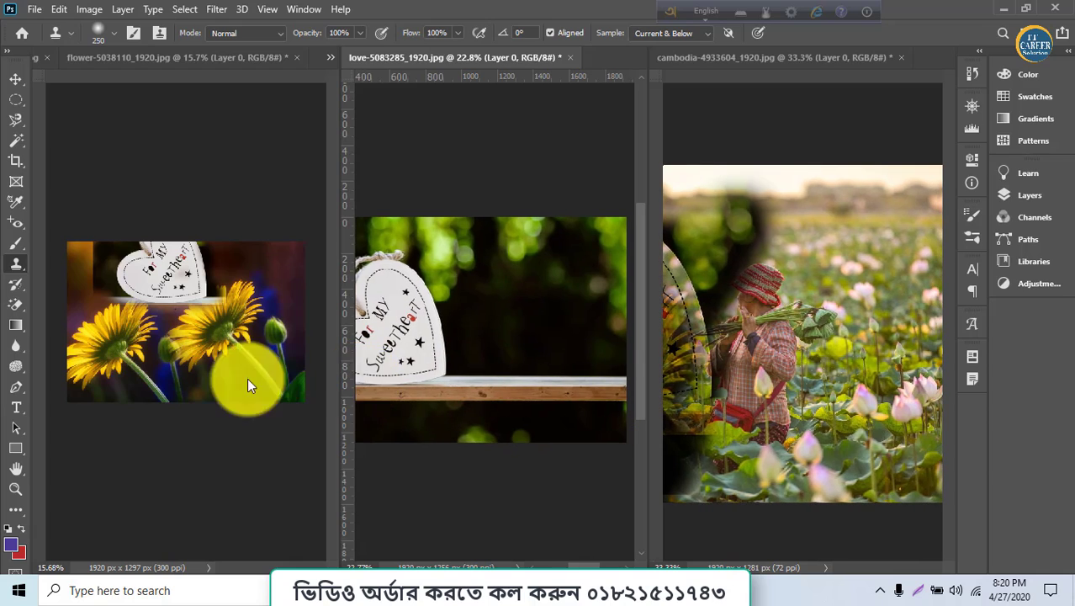
{"action": "key", "text": "ctrl+z"}
{"action": "left_click", "coordinate": [171, 273]}
{"action": "key", "text": "ctrl+z"}
{"action": "key", "text": "ctrl+z"}
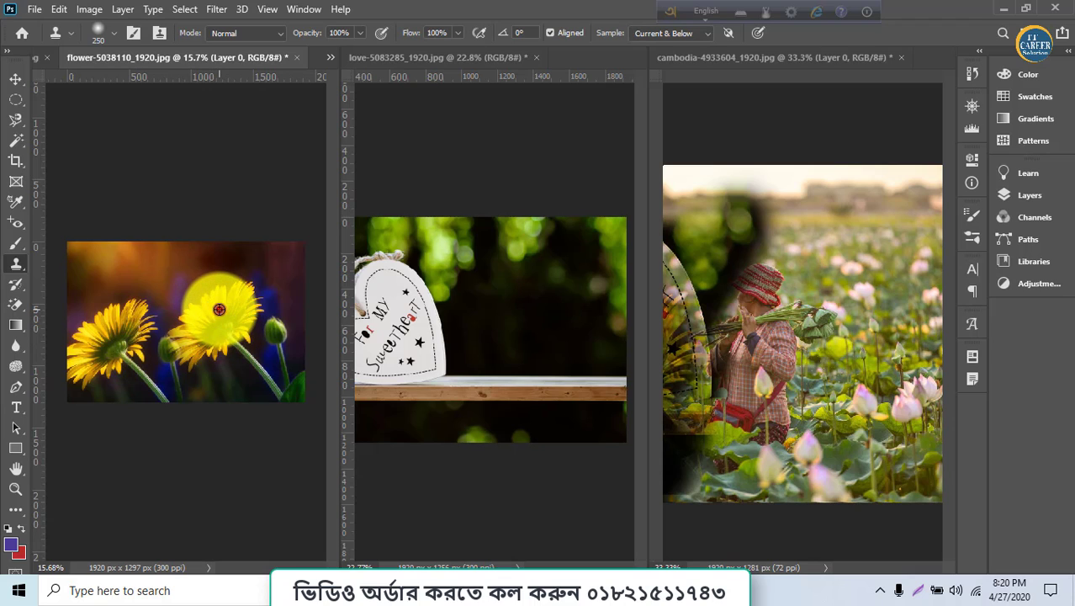
Clone the larger yellow flower in Normal mode onto the shelf beside the heart sign
{"action": "left_click", "coordinate": [529, 312]}
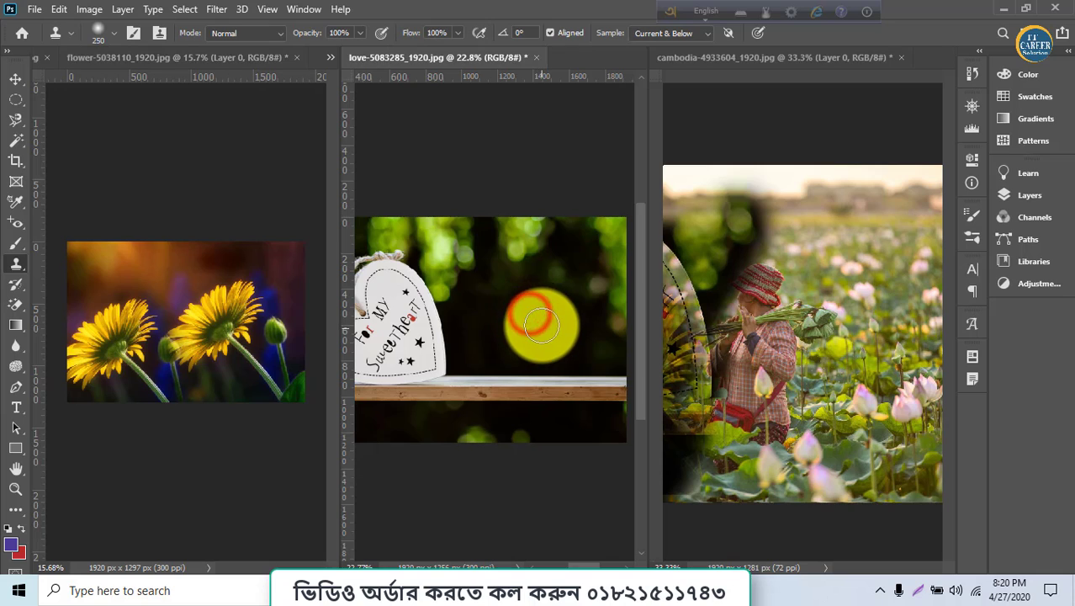
{"action": "mouse_move", "coordinate": [537, 314]}
{"action": "left_mouse_down"}
{"action": "mouse_move", "coordinate": [541, 331]}
{"action": "mouse_move", "coordinate": [507, 304]}
{"action": "mouse_move", "coordinate": [490, 328]}
{"action": "mouse_move", "coordinate": [504, 332]}
{"action": "mouse_move", "coordinate": [528, 305]}
{"action": "mouse_move", "coordinate": [540, 270]}
{"action": "mouse_move", "coordinate": [556, 300]}
{"action": "mouse_move", "coordinate": [517, 344]}
{"action": "mouse_move", "coordinate": [552, 339]}
{"action": "left_mouse_up"}
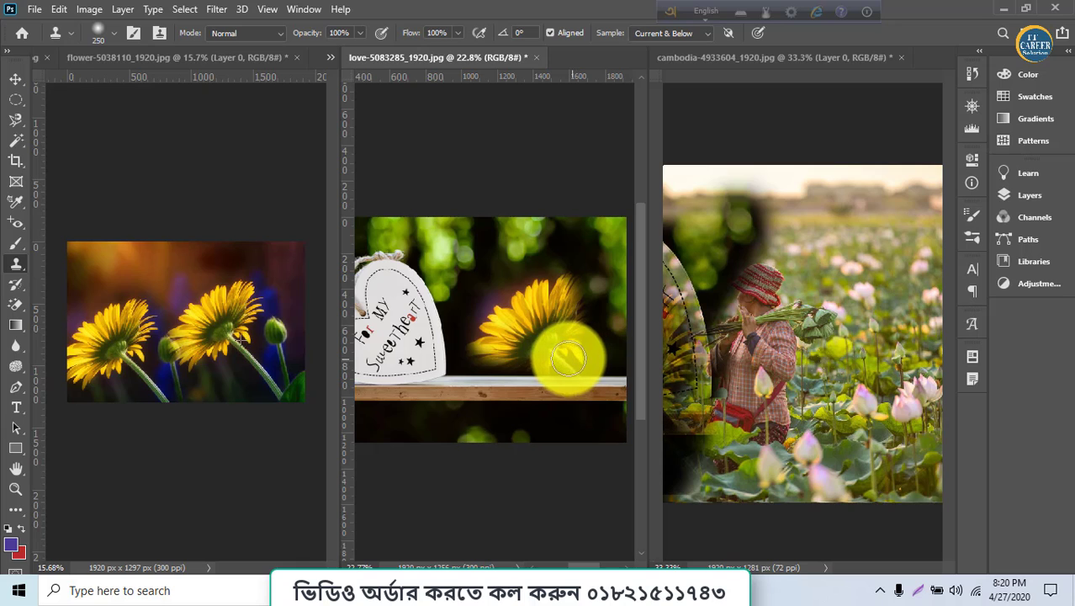
{"action": "mouse_move", "coordinate": [567, 360]}
{"action": "left_mouse_down"}
{"action": "mouse_move", "coordinate": [571, 328]}
{"action": "mouse_move", "coordinate": [589, 316]}
{"action": "mouse_move", "coordinate": [575, 265]}
{"action": "mouse_move", "coordinate": [477, 342]}
{"action": "mouse_move", "coordinate": [520, 356]}
{"action": "mouse_move", "coordinate": [592, 356]}
{"action": "left_mouse_up"}
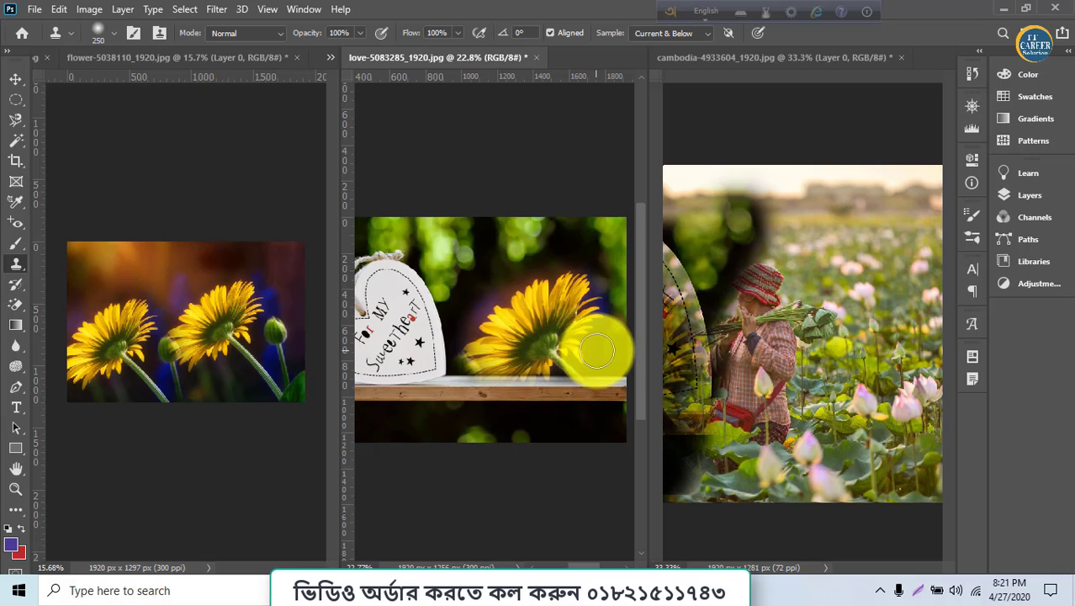
Show the tools grouped with the Clone Stamp, including the Pattern Stamp Tool
{"action": "mouse_move", "coordinate": [444, 590]}
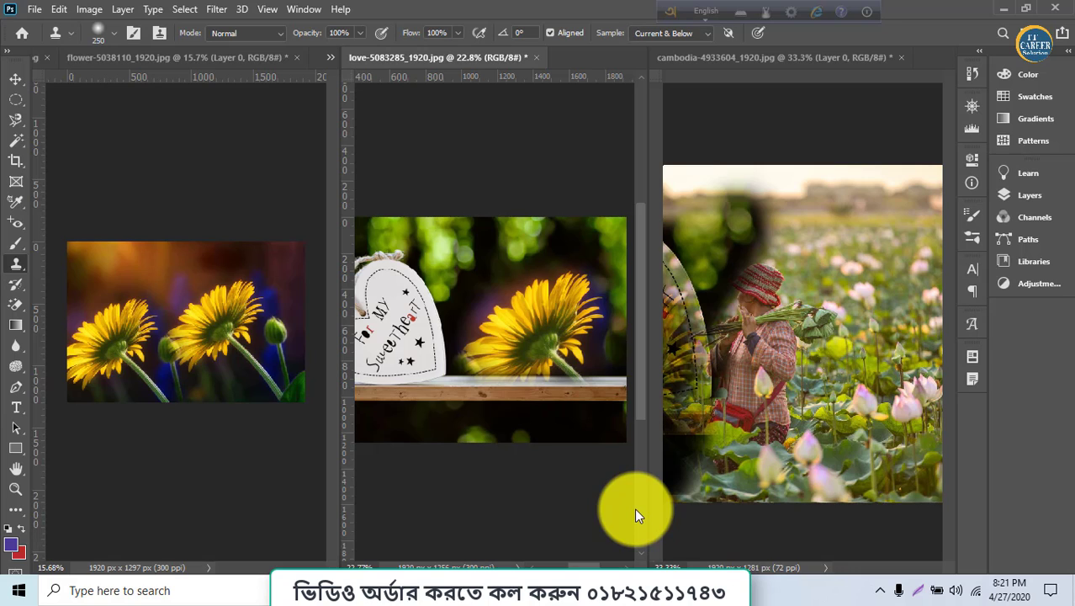
{"action": "right_click", "coordinate": [19, 256]}
{"action": "left_click", "coordinate": [69, 279]}
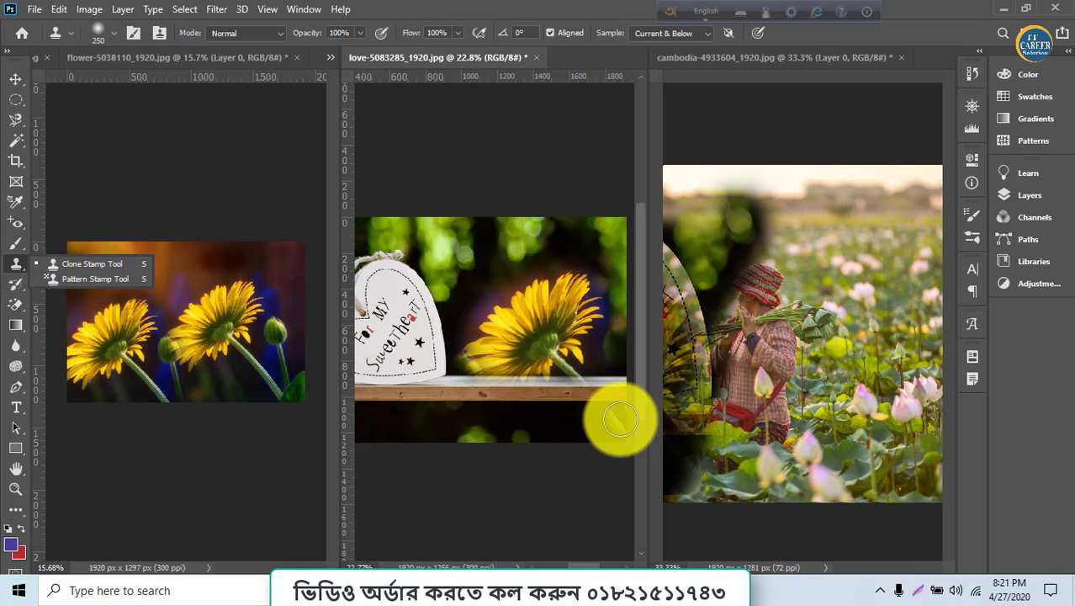
Make the lotus-field image active and consolidate all open images to tabs
{"action": "left_click", "coordinate": [669, 71]}
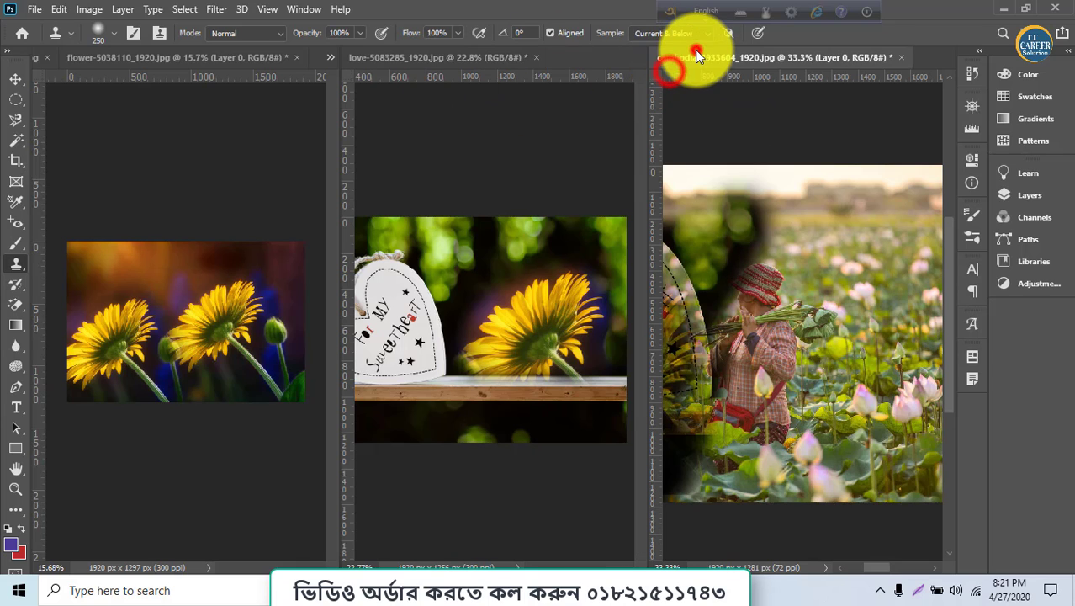
{"action": "left_click", "coordinate": [304, 9]}
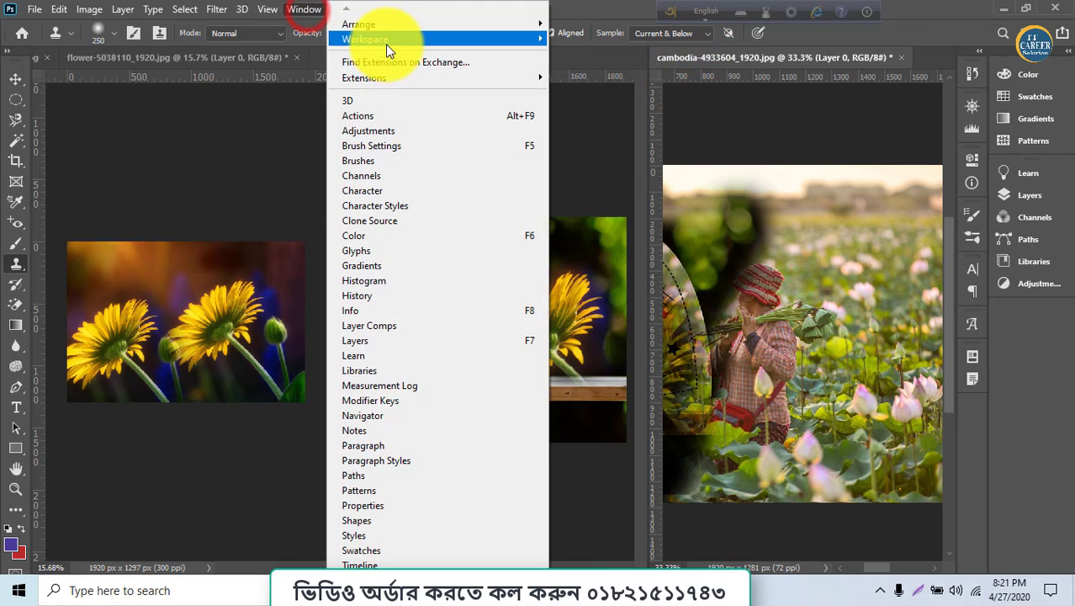
{"action": "left_click", "coordinate": [387, 24]}
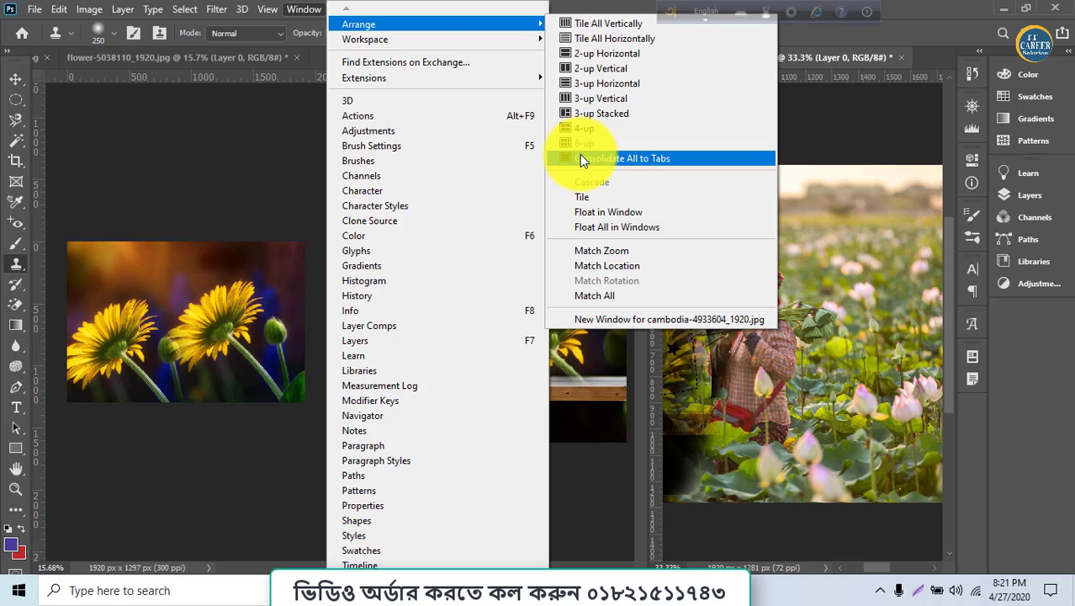
{"action": "left_click", "coordinate": [581, 159]}
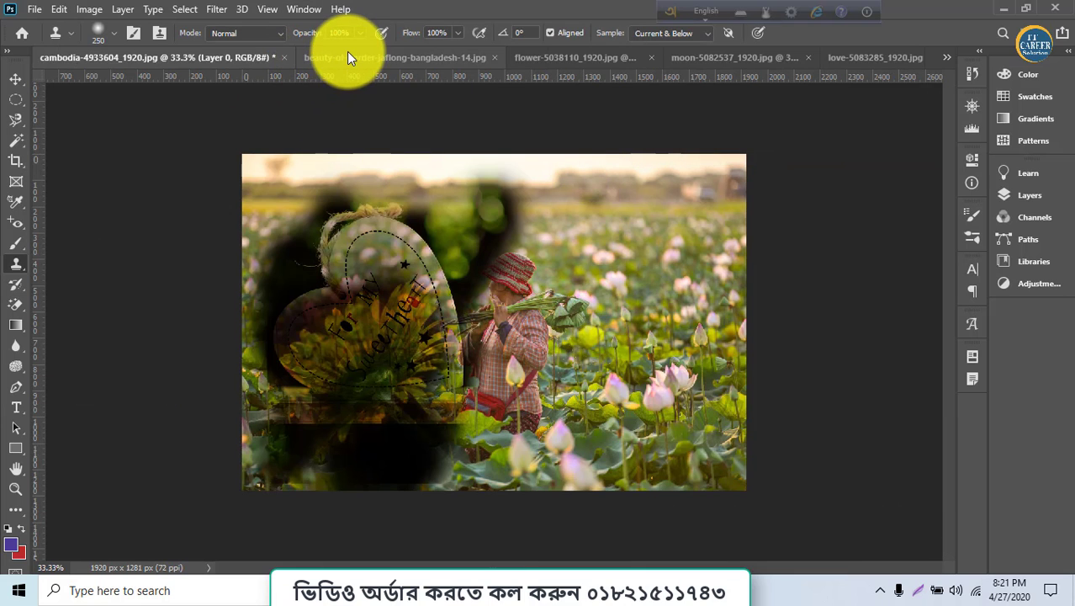
Look through the open images and bring up the moon-5082537_1920.jpg picture
{"action": "left_click", "coordinate": [348, 56]}
{"action": "left_click", "coordinate": [611, 55]}
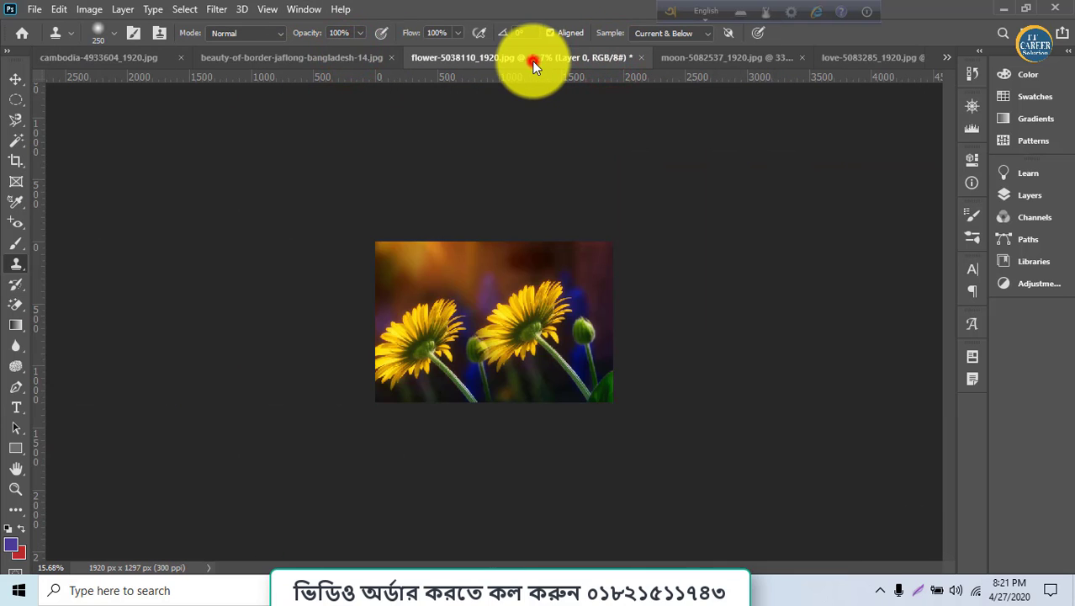
{"action": "left_click", "coordinate": [345, 58]}
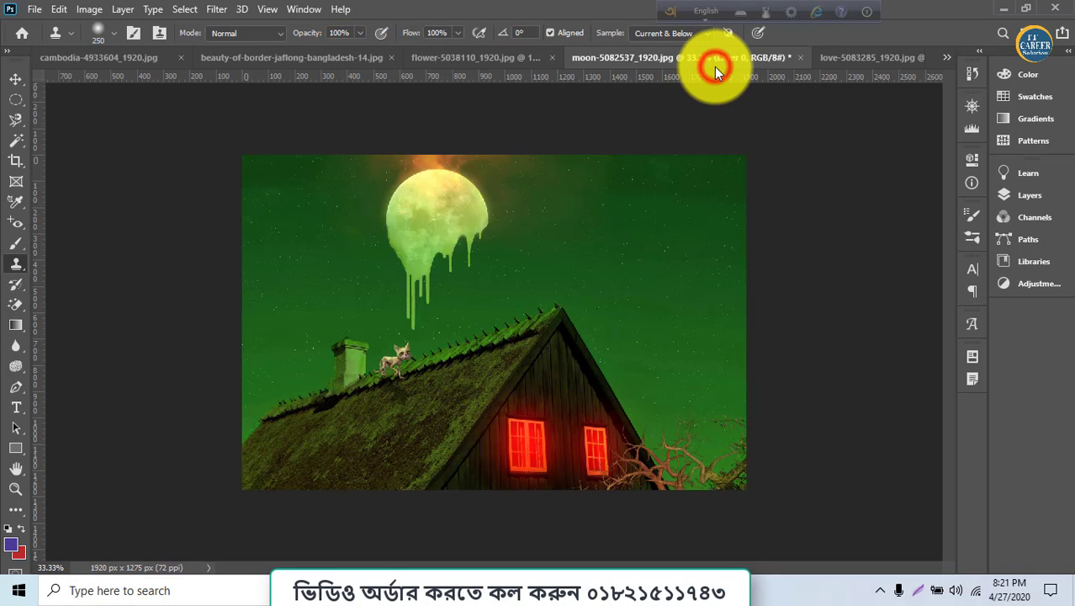
{"action": "left_click", "coordinate": [714, 60]}
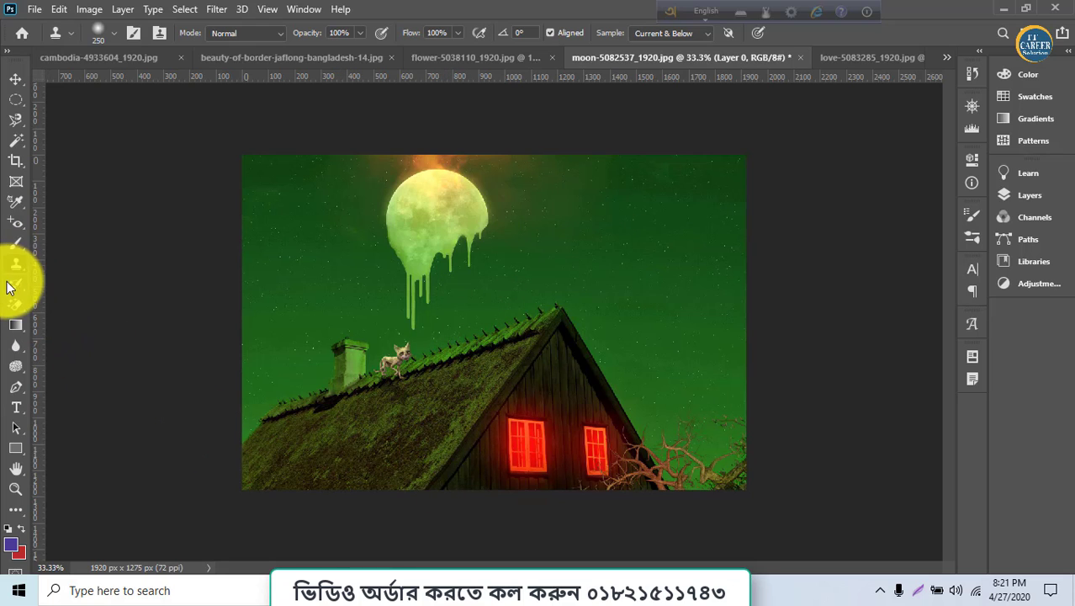
Draw a rectangular marquee about 549 px square around the dripping moon, and select Layer 0 in the layer list
{"action": "left_click", "coordinate": [15, 99]}
{"action": "left_click", "coordinate": [82, 99]}
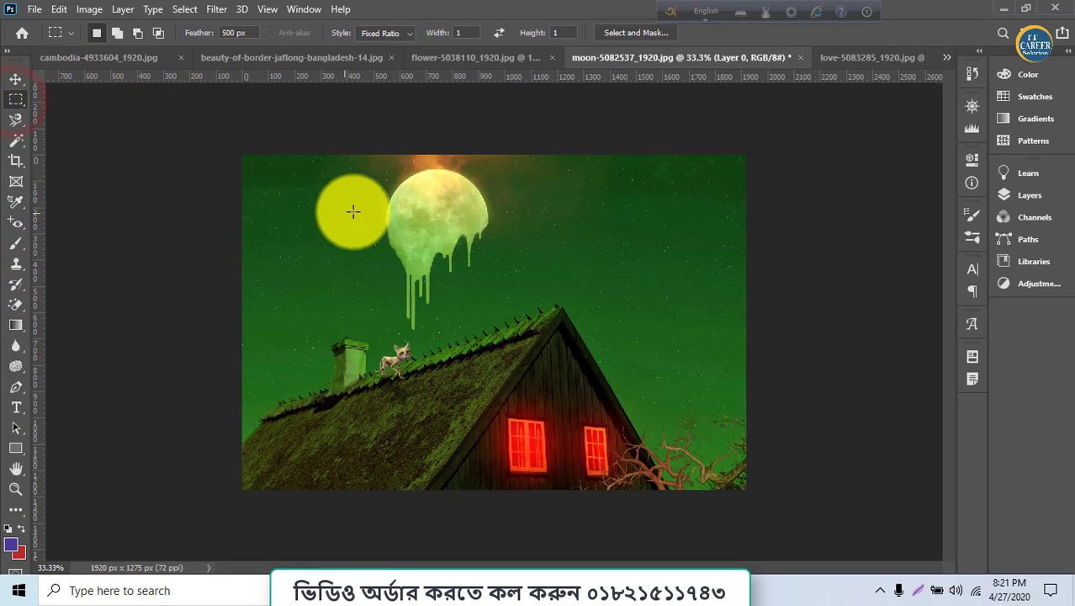
{"action": "left_click_drag", "start_coordinate": [359, 175], "coordinate": [444, 259]}
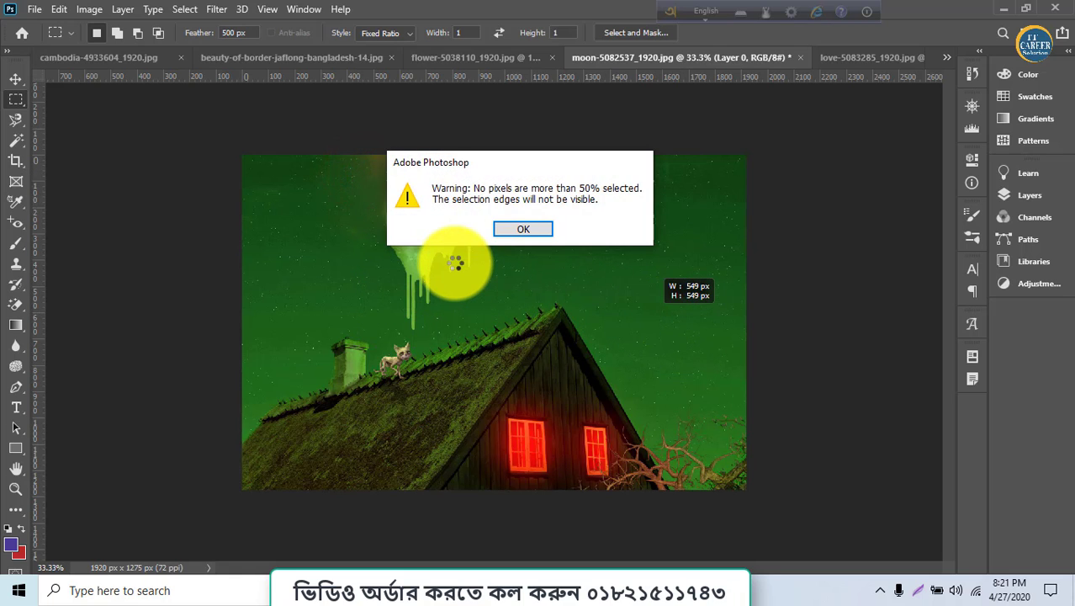
{"action": "left_click", "coordinate": [520, 238]}
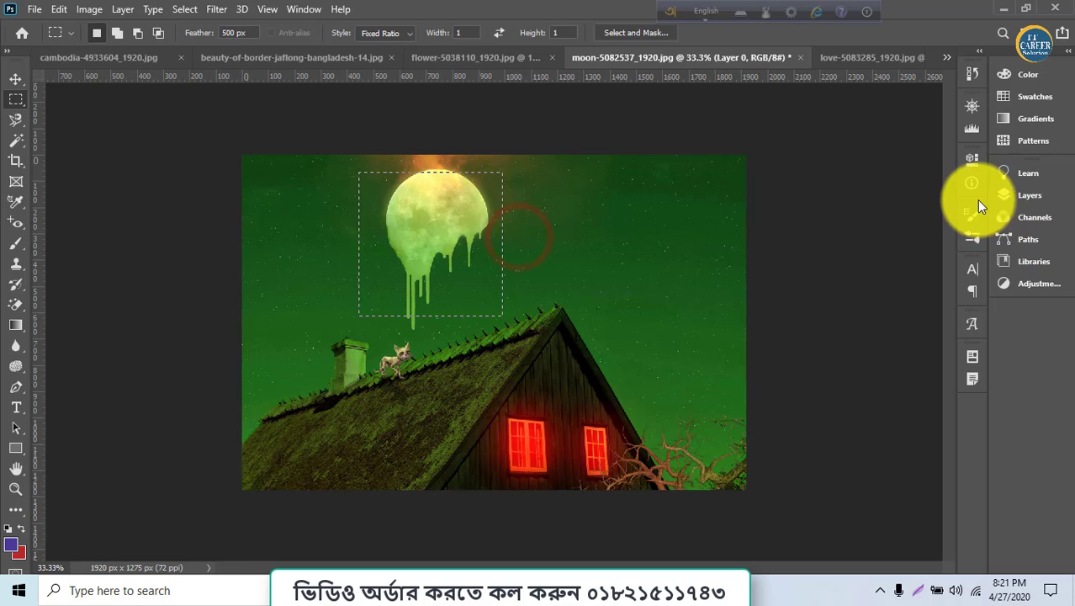
{"action": "left_click", "coordinate": [1023, 196]}
{"action": "left_click", "coordinate": [924, 231]}
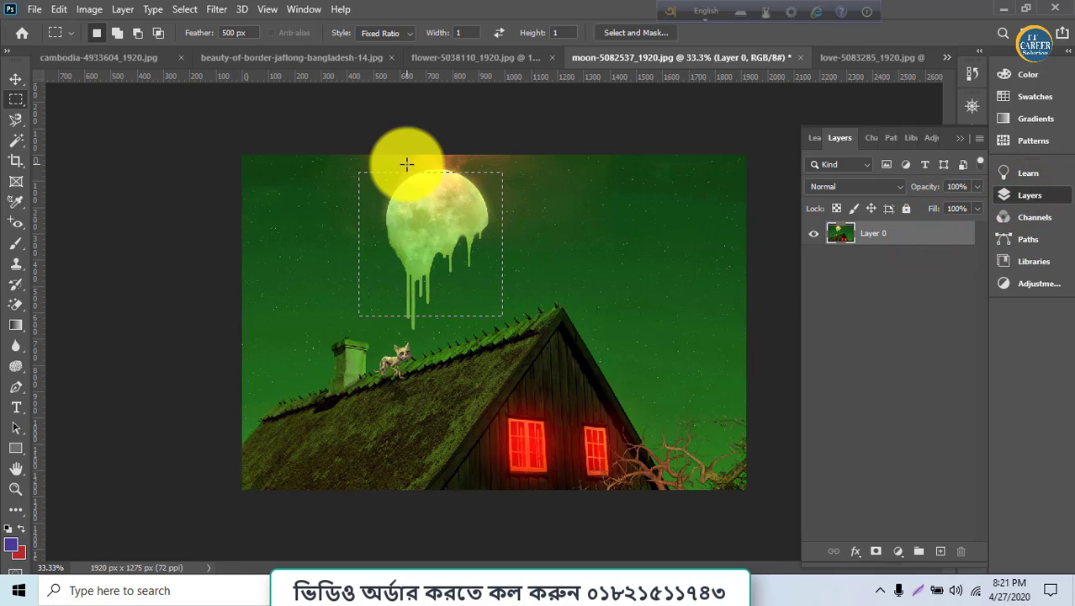
Redraw the square marquee around the dripping moon on Layer 0 and copy the selected area to a new layer
{"action": "left_click_drag", "start_coordinate": [359, 159], "coordinate": [812, 297]}
{"action": "left_click", "coordinate": [514, 227]}
{"action": "left_click", "coordinate": [927, 234]}
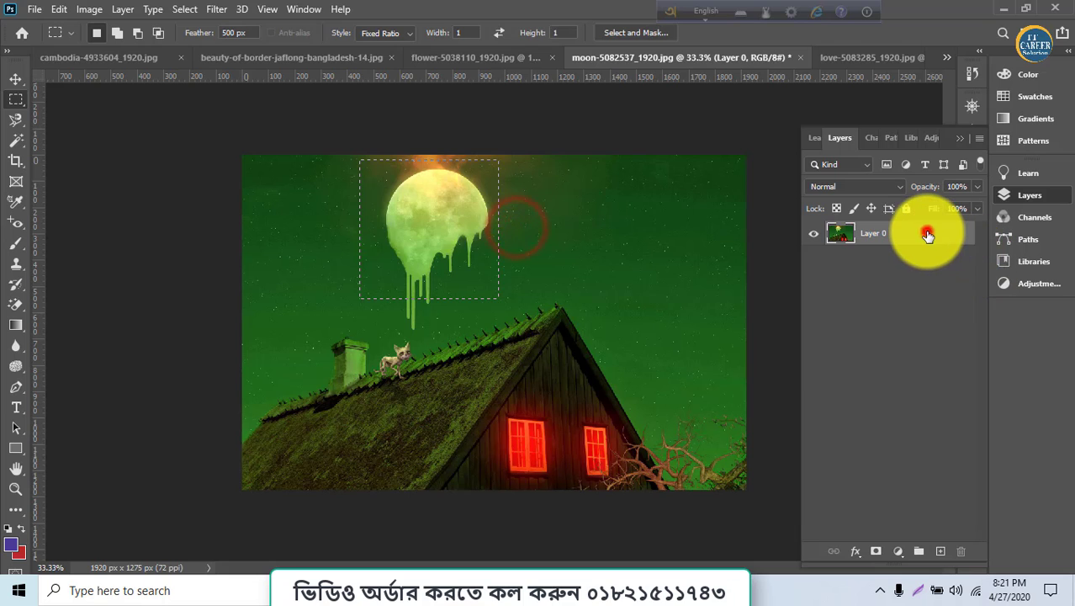
{"action": "left_click", "coordinate": [89, 9]}
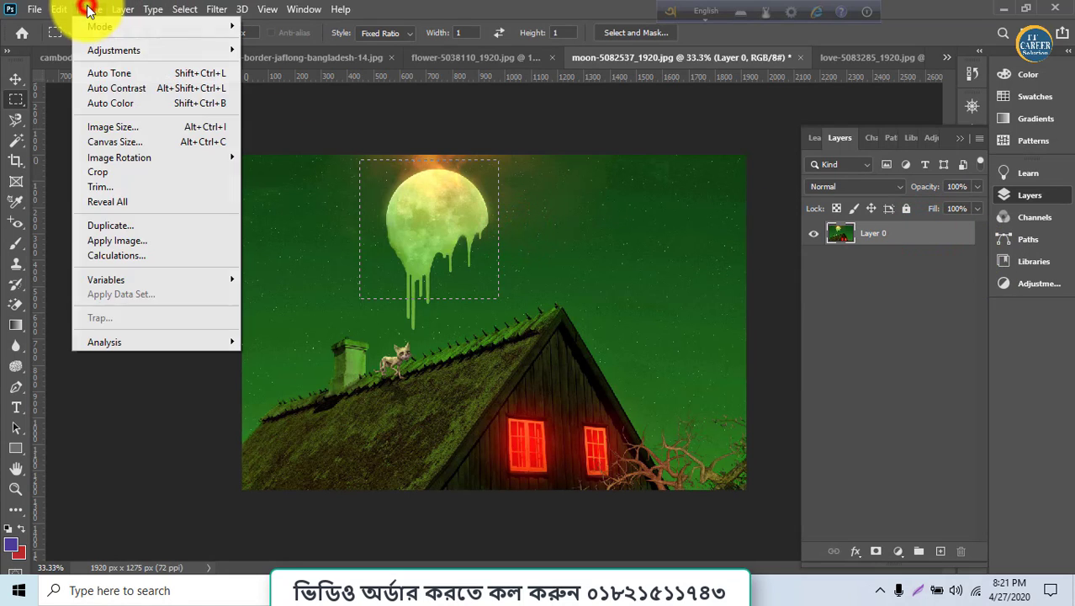
{"action": "mouse_move", "coordinate": [58, 12]}
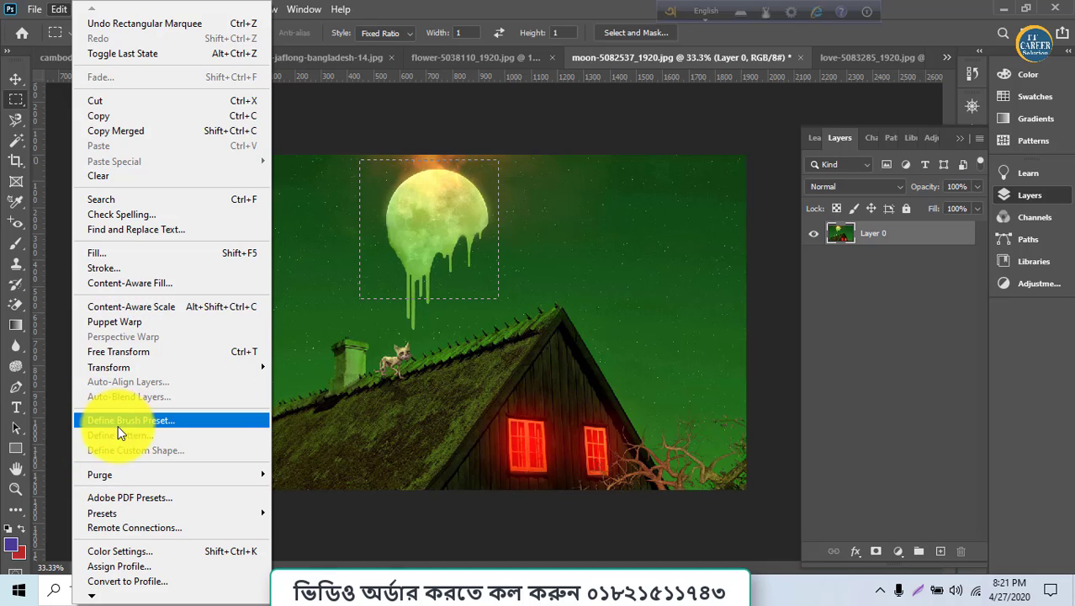
{"action": "left_click", "coordinate": [465, 215]}
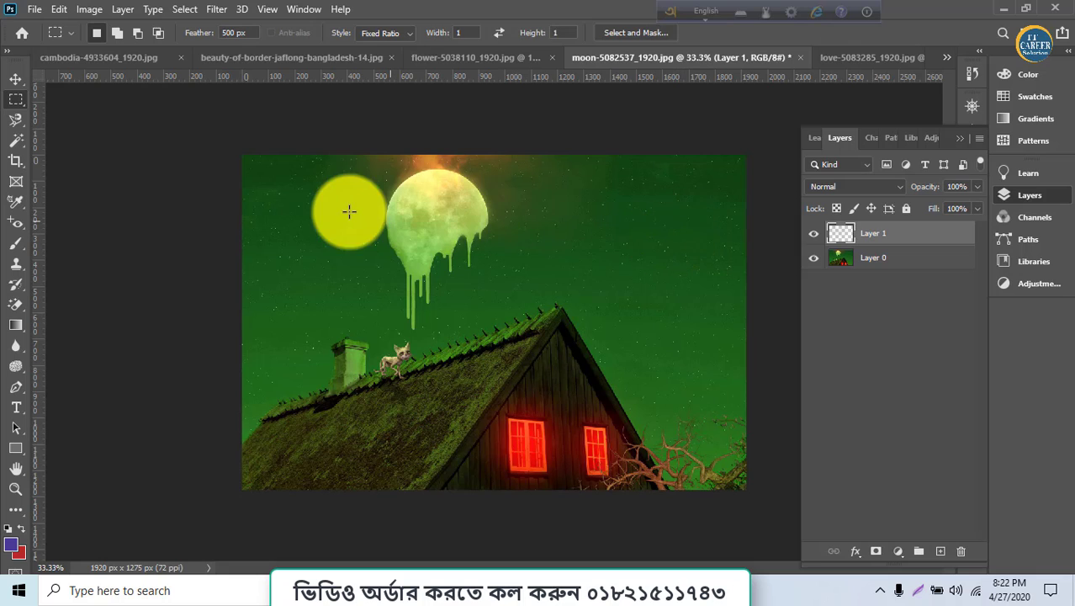
Outline the moon freehand with the Lasso tool and copy the selection to another new layer
{"action": "left_click", "coordinate": [13, 126]}
{"action": "left_click", "coordinate": [77, 122]}
{"action": "mouse_move", "coordinate": [338, 200]}
{"action": "left_mouse_down"}
{"action": "mouse_move", "coordinate": [345, 266]}
{"action": "mouse_move", "coordinate": [380, 320]}
{"action": "mouse_move", "coordinate": [447, 319]}
{"action": "mouse_move", "coordinate": [530, 242]}
{"action": "mouse_move", "coordinate": [527, 186]}
{"action": "mouse_move", "coordinate": [440, 163]}
{"action": "mouse_move", "coordinate": [379, 171]}
{"action": "mouse_move", "coordinate": [342, 208]}
{"action": "left_mouse_up"}
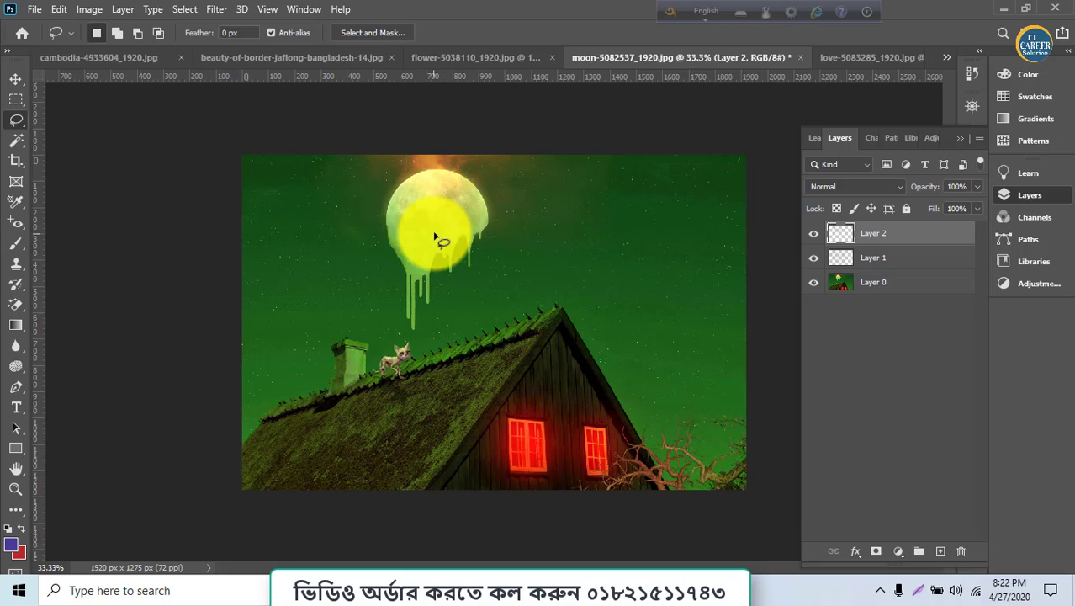
Select Layer 0, lasso the dripping moon freehand, and copy that selection to a new layer
{"action": "left_click", "coordinate": [919, 281]}
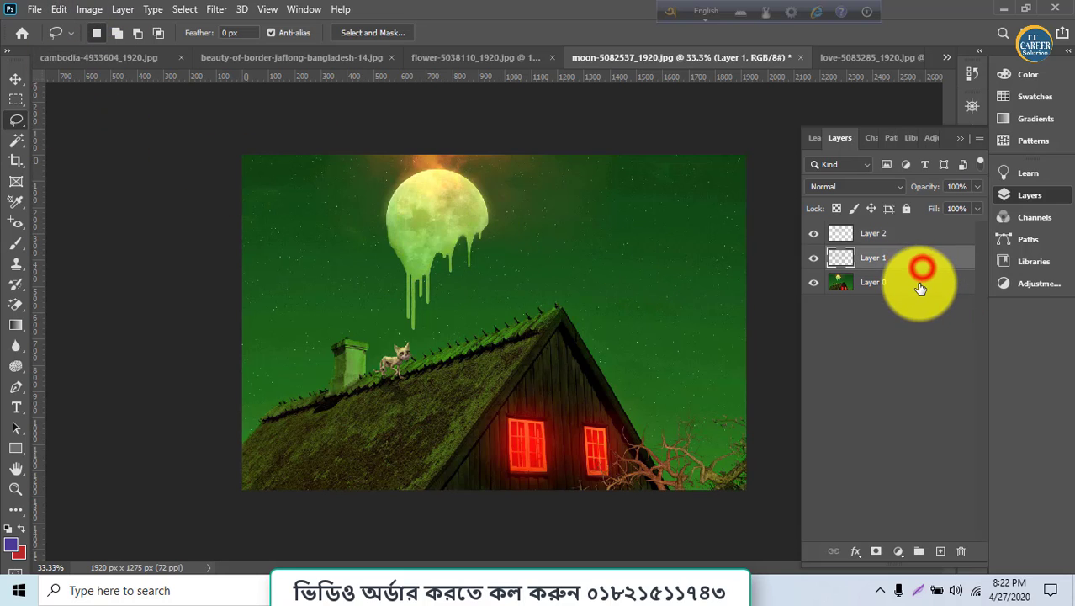
{"action": "mouse_move", "coordinate": [368, 195]}
{"action": "left_mouse_down"}
{"action": "mouse_move", "coordinate": [391, 310]}
{"action": "mouse_move", "coordinate": [436, 327]}
{"action": "mouse_move", "coordinate": [522, 266]}
{"action": "mouse_move", "coordinate": [490, 180]}
{"action": "mouse_move", "coordinate": [429, 164]}
{"action": "mouse_move", "coordinate": [353, 202]}
{"action": "left_mouse_up"}
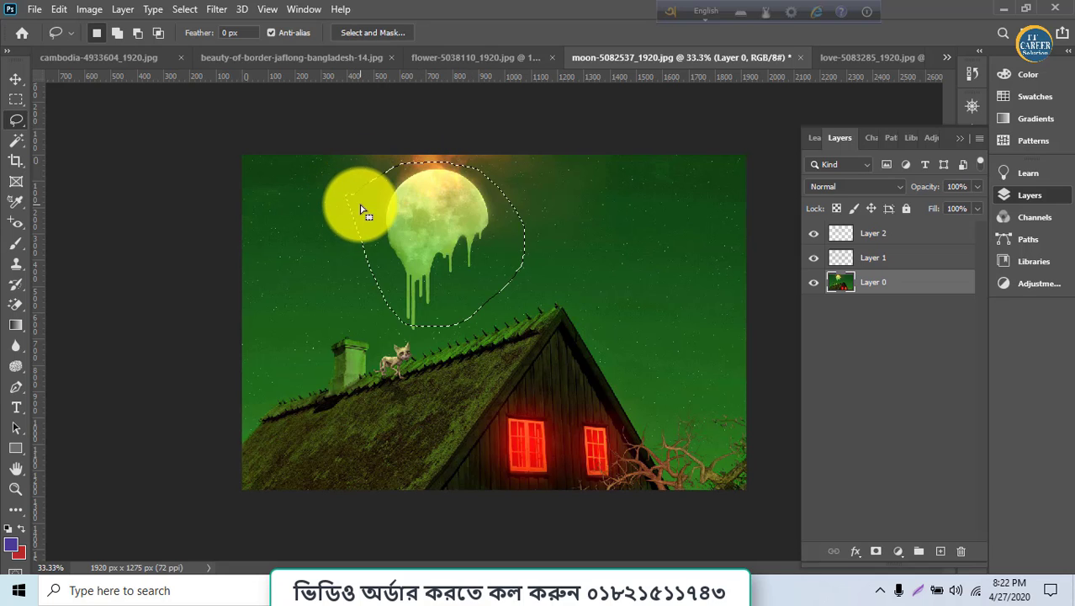
{"action": "left_click", "coordinate": [66, 9]}
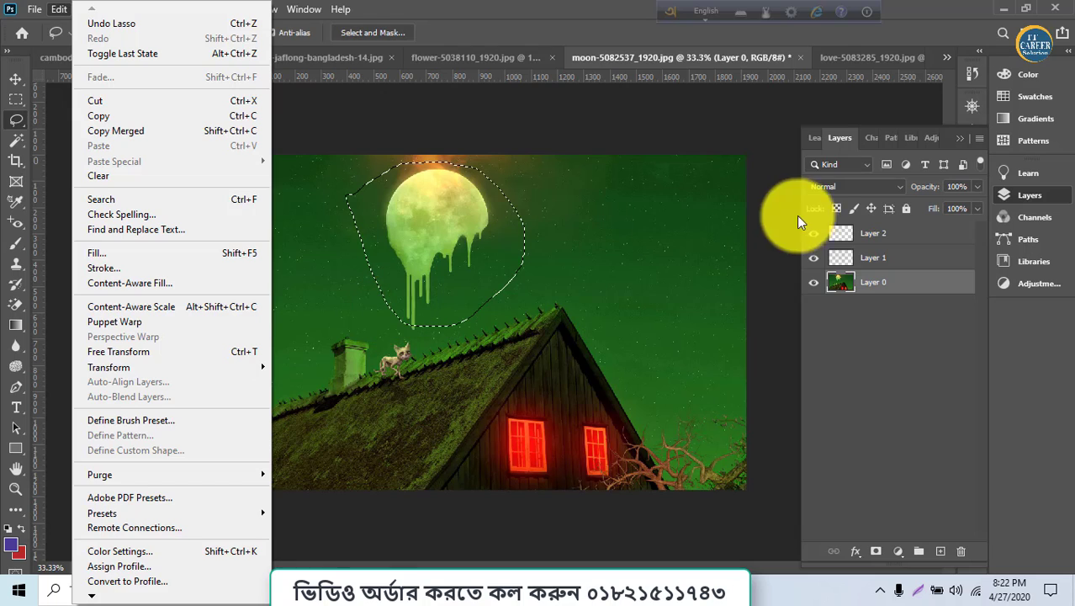
{"action": "left_click", "coordinate": [857, 281]}
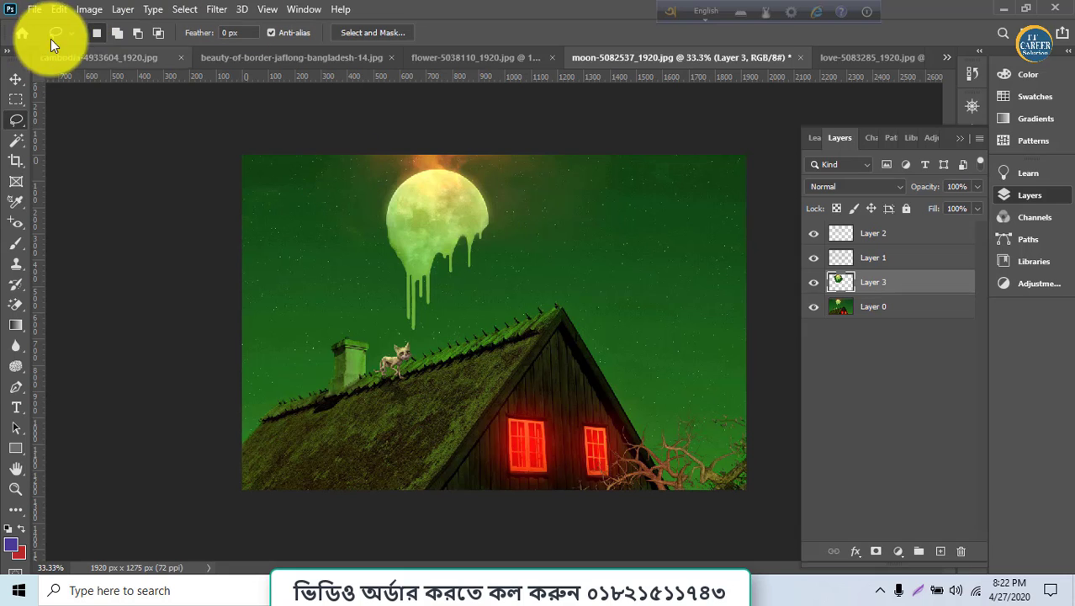
Define the moon-and-house picture as a pattern named "eatrh"
{"action": "left_click", "coordinate": [59, 10]}
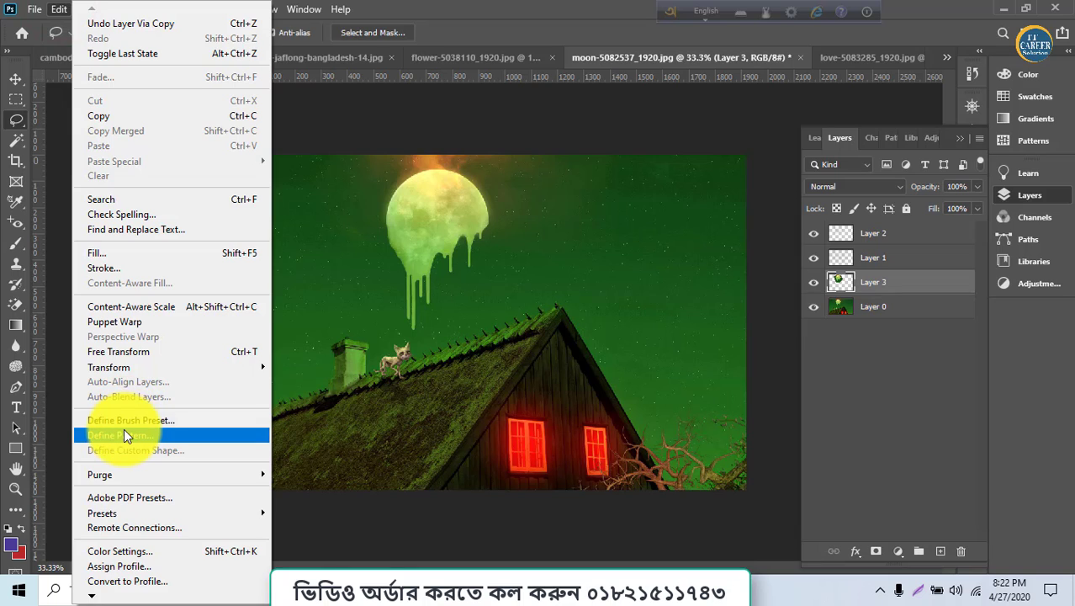
{"action": "left_click", "coordinate": [124, 431]}
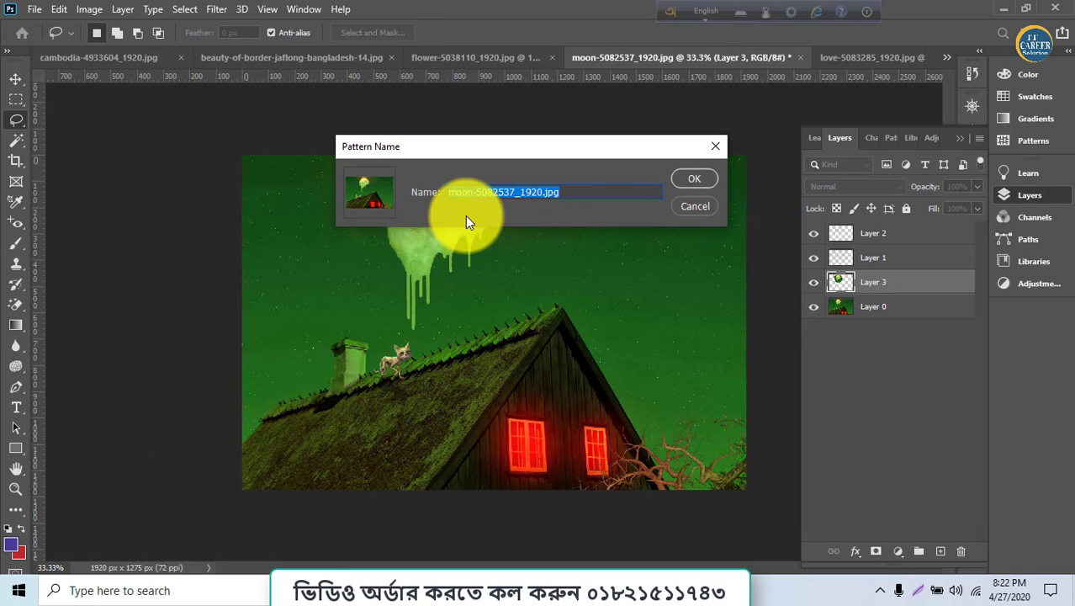
{"action": "type", "text": "eatrh"}
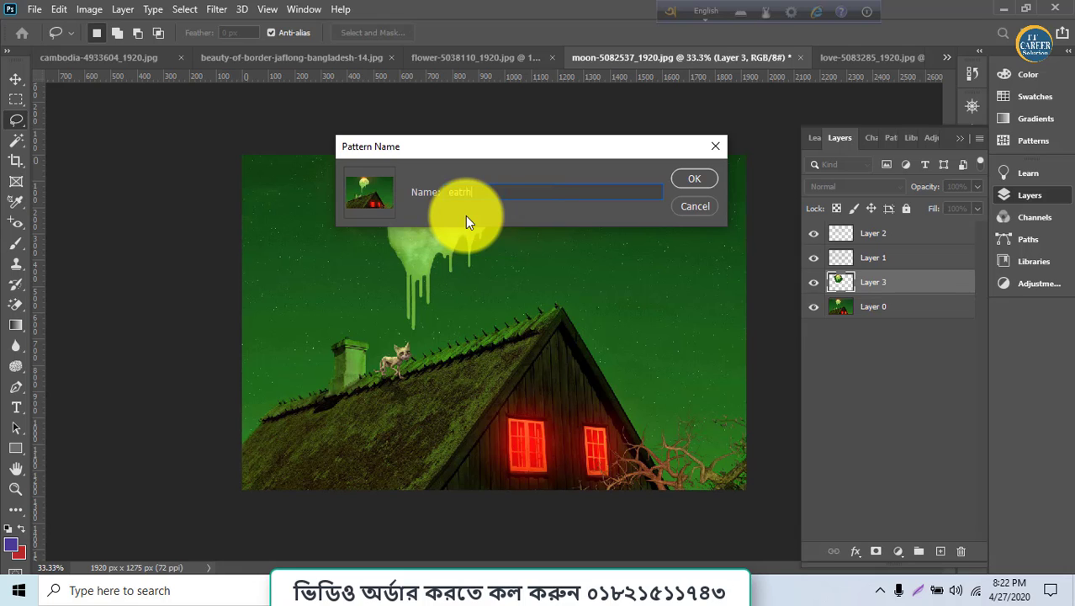
{"action": "left_click", "coordinate": [677, 183]}
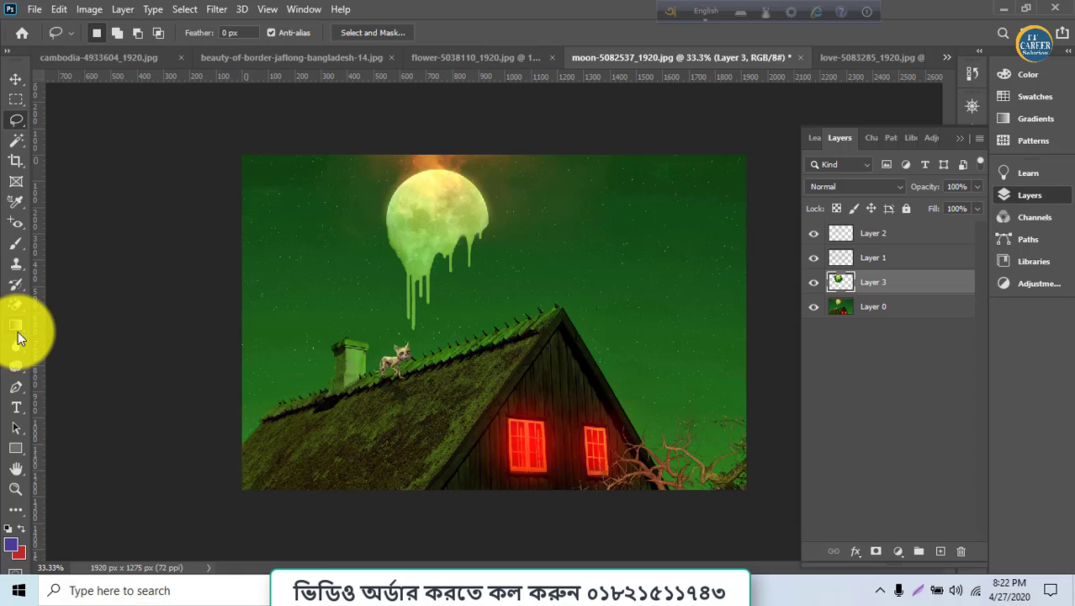
Bring up the beauty-of-border-jaflong image and set the Pattern Stamp tool to use the moon-and-house pattern
{"action": "left_click", "coordinate": [260, 61]}
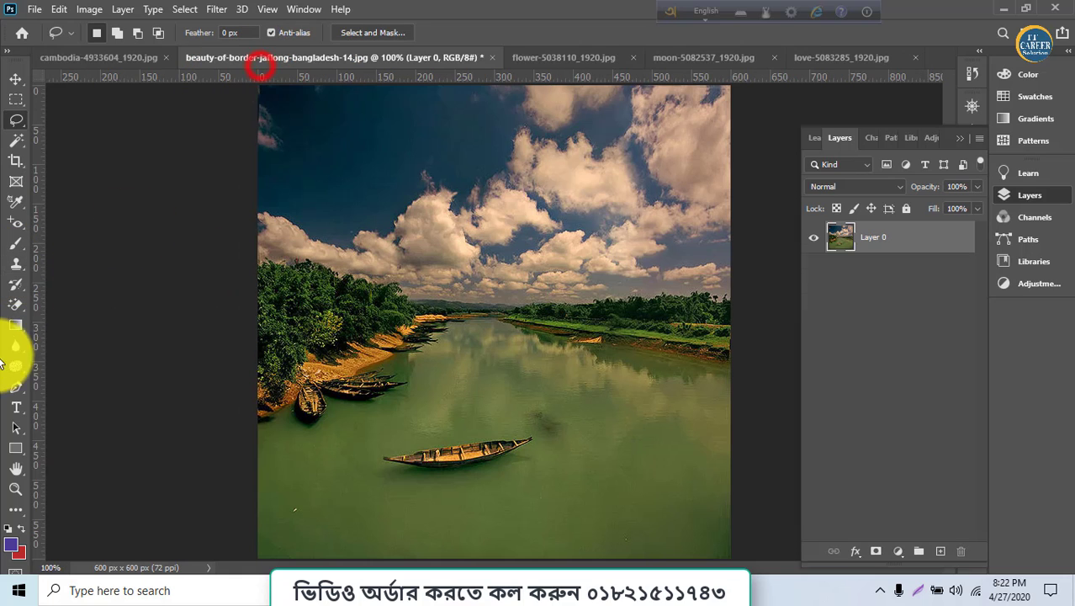
{"action": "left_click", "coordinate": [12, 268]}
{"action": "left_click", "coordinate": [58, 276]}
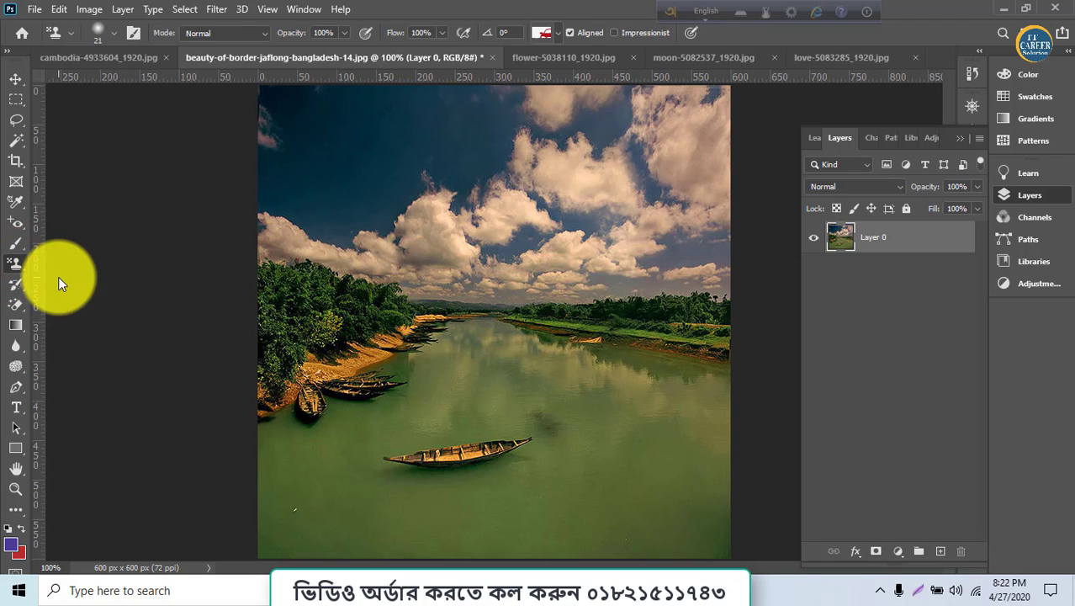
{"action": "left_click", "coordinate": [559, 34]}
{"action": "left_click", "coordinate": [492, 133]}
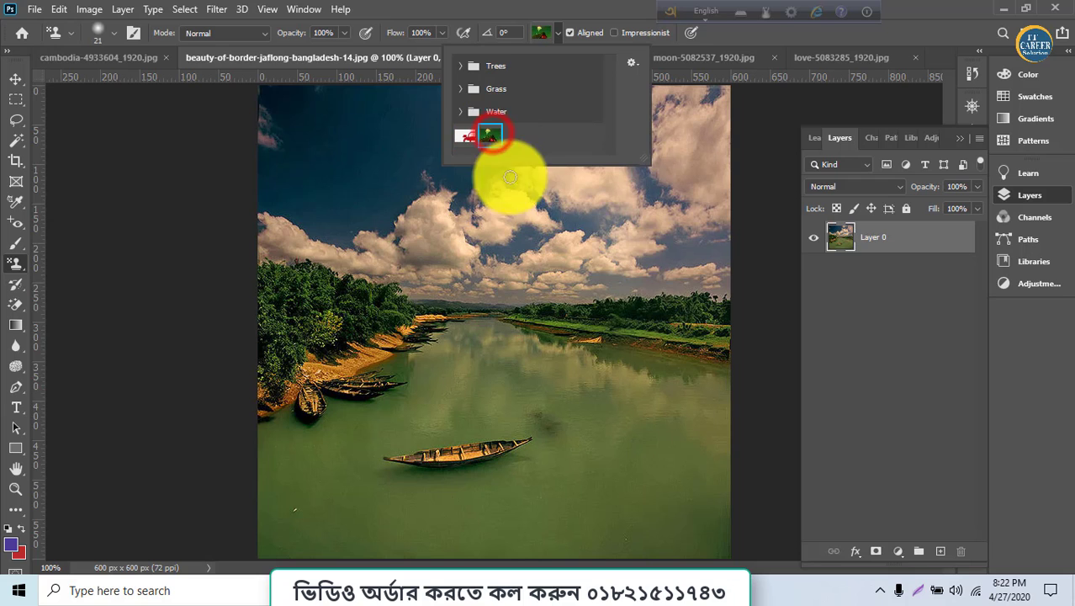
Paint the moon-and-house pattern over the sky, treeline and upper part of the river
{"action": "left_click", "coordinate": [546, 256]}
{"action": "mouse_move", "coordinate": [555, 242]}
{"action": "left_mouse_down"}
{"action": "mouse_move", "coordinate": [602, 215]}
{"action": "mouse_move", "coordinate": [511, 180]}
{"action": "mouse_move", "coordinate": [611, 206]}
{"action": "mouse_move", "coordinate": [729, 156]}
{"action": "left_mouse_up"}
{"action": "mouse_move", "coordinate": [884, 173]}
{"action": "left_mouse_down"}
{"action": "mouse_move", "coordinate": [773, 226]}
{"action": "mouse_move", "coordinate": [402, 294]}
{"action": "mouse_move", "coordinate": [546, 269]}
{"action": "mouse_move", "coordinate": [469, 268]}
{"action": "left_mouse_up"}
{"action": "mouse_move", "coordinate": [469, 258]}
{"action": "left_mouse_down"}
{"action": "mouse_move", "coordinate": [298, 370]}
{"action": "mouse_move", "coordinate": [548, 258]}
{"action": "mouse_move", "coordinate": [432, 346]}
{"action": "mouse_move", "coordinate": [684, 286]}
{"action": "mouse_move", "coordinate": [669, 311]}
{"action": "mouse_move", "coordinate": [724, 286]}
{"action": "mouse_move", "coordinate": [700, 362]}
{"action": "mouse_move", "coordinate": [631, 437]}
{"action": "mouse_move", "coordinate": [798, 279]}
{"action": "mouse_move", "coordinate": [661, 334]}
{"action": "mouse_move", "coordinate": [662, 351]}
{"action": "mouse_move", "coordinate": [733, 192]}
{"action": "mouse_move", "coordinate": [653, 276]}
{"action": "mouse_move", "coordinate": [733, 215]}
{"action": "mouse_move", "coordinate": [635, 388]}
{"action": "mouse_move", "coordinate": [651, 405]}
{"action": "mouse_move", "coordinate": [741, 312]}
{"action": "mouse_move", "coordinate": [710, 361]}
{"action": "mouse_move", "coordinate": [735, 352]}
{"action": "mouse_move", "coordinate": [663, 379]}
{"action": "mouse_move", "coordinate": [784, 286]}
{"action": "mouse_move", "coordinate": [426, 296]}
{"action": "mouse_move", "coordinate": [732, 208]}
{"action": "mouse_move", "coordinate": [290, 273]}
{"action": "mouse_move", "coordinate": [332, 223]}
{"action": "mouse_move", "coordinate": [521, 193]}
{"action": "mouse_move", "coordinate": [127, 186]}
{"action": "mouse_move", "coordinate": [628, 134]}
{"action": "mouse_move", "coordinate": [225, 190]}
{"action": "mouse_move", "coordinate": [451, 107]}
{"action": "mouse_move", "coordinate": [896, 99]}
{"action": "mouse_move", "coordinate": [381, 161]}
{"action": "mouse_move", "coordinate": [601, 114]}
{"action": "mouse_move", "coordinate": [676, 119]}
{"action": "mouse_move", "coordinate": [370, 156]}
{"action": "mouse_move", "coordinate": [570, 85]}
{"action": "left_mouse_up"}
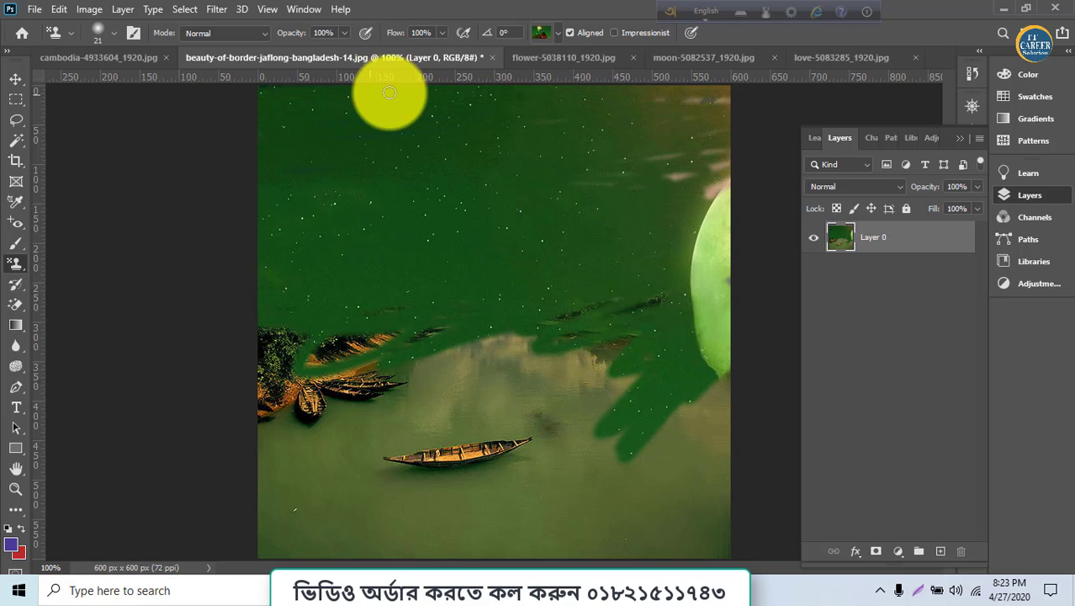
Switch to the flower-5038110_1920.jpg image and enlarge the Pattern Stamp brush to 800 px
{"action": "left_click", "coordinate": [532, 61]}
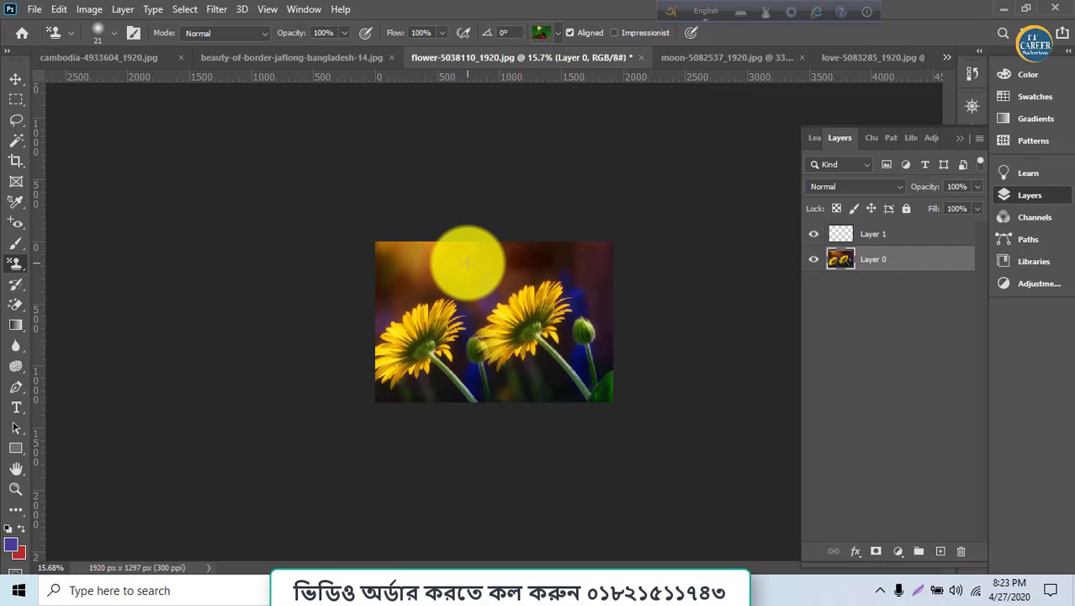
{"action": "scroll", "coordinate": [468, 264], "scroll_direction": "up", "scroll_amount": 4}
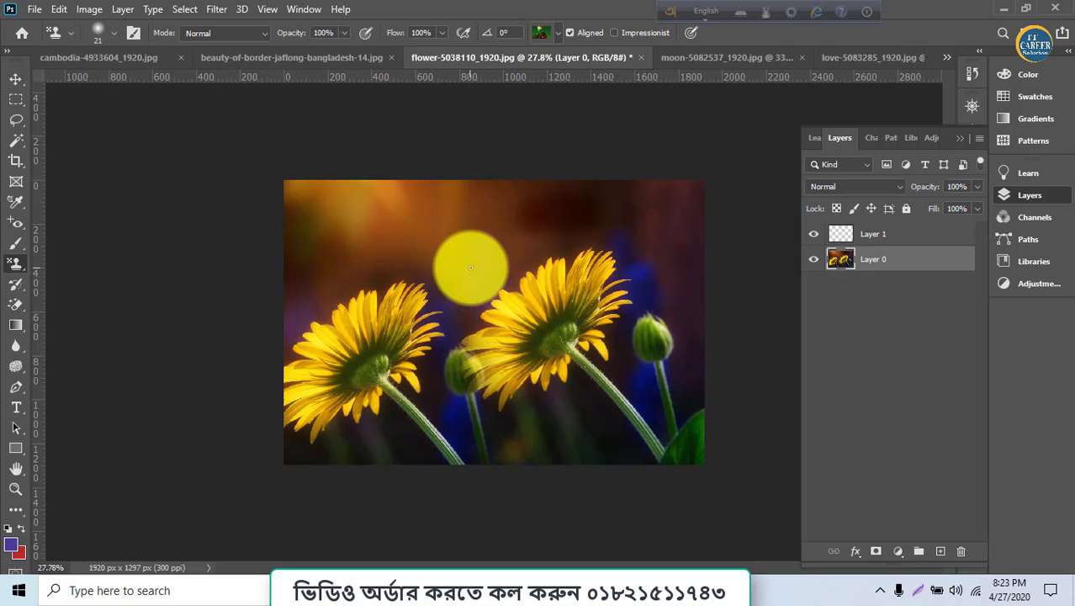
{"action": "key", "text": "bracketright"}
{"action": "key", "text": "bracketright"}
{"action": "key", "text": "bracketright"}
{"action": "key", "text": "bracketright"}
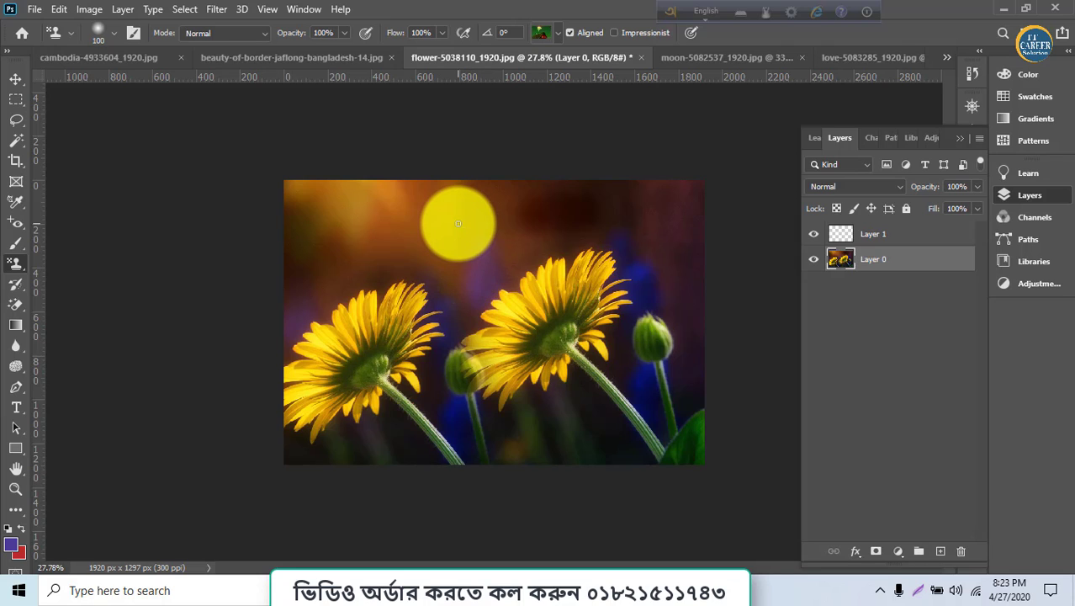
{"action": "key", "text": "bracketright"}
{"action": "key", "text": "bracketright"}
{"action": "key", "text": "bracketright"}
{"action": "key", "text": "bracketright"}
Paint the moon-and-house pattern across the flower picture's sky, down its right side and along its bottom edge
{"action": "mouse_move", "coordinate": [439, 182]}
{"action": "left_mouse_down"}
{"action": "mouse_move", "coordinate": [316, 176]}
{"action": "mouse_move", "coordinate": [271, 202]}
{"action": "mouse_move", "coordinate": [215, 266]}
{"action": "mouse_move", "coordinate": [245, 272]}
{"action": "mouse_move", "coordinate": [306, 223]}
{"action": "mouse_move", "coordinate": [413, 183]}
{"action": "mouse_move", "coordinate": [718, 178]}
{"action": "mouse_move", "coordinate": [743, 180]}
{"action": "mouse_move", "coordinate": [744, 209]}
{"action": "left_mouse_up"}
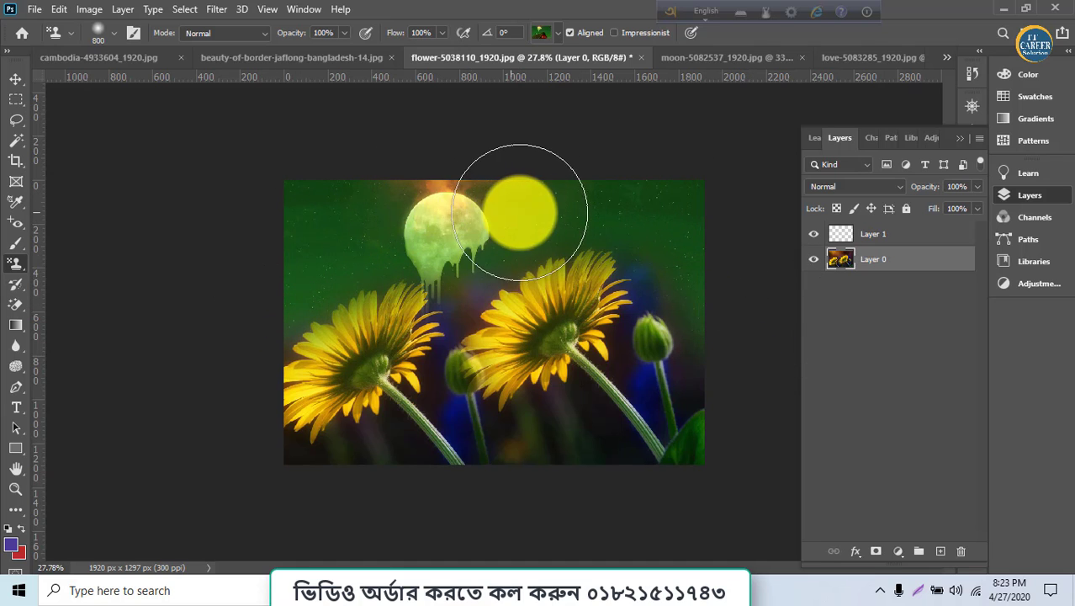
{"action": "left_click_drag", "start_coordinate": [689, 275], "coordinate": [728, 508]}
{"action": "mouse_move", "coordinate": [720, 416]}
{"action": "left_mouse_down"}
{"action": "mouse_move", "coordinate": [678, 507]}
{"action": "mouse_move", "coordinate": [639, 523]}
{"action": "left_mouse_up"}
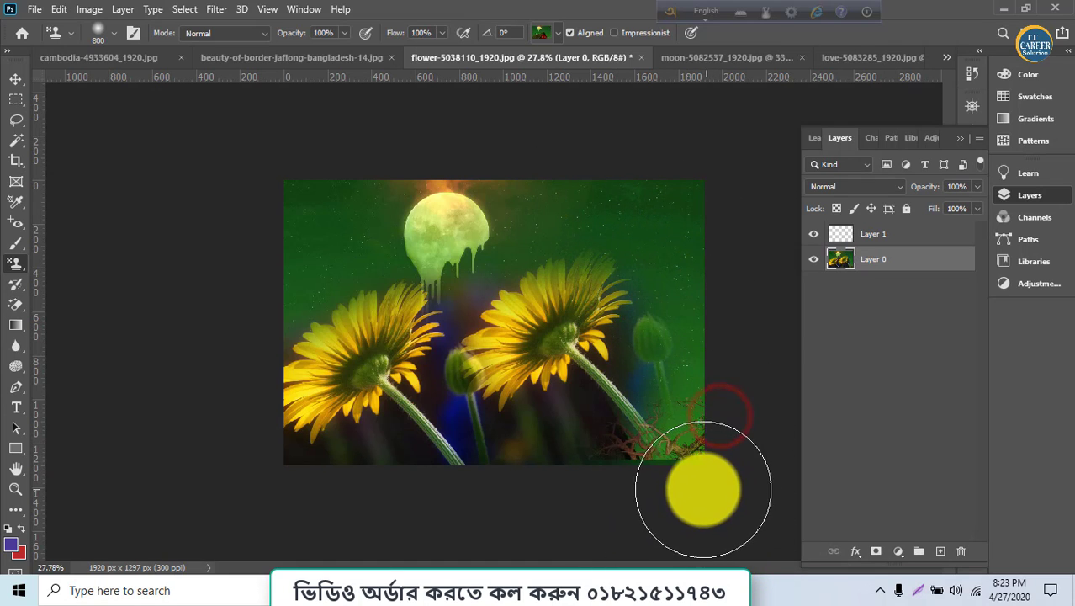
{"action": "mouse_move", "coordinate": [701, 489]}
{"action": "left_mouse_down"}
{"action": "mouse_move", "coordinate": [568, 492]}
{"action": "mouse_move", "coordinate": [427, 472]}
{"action": "mouse_move", "coordinate": [207, 465]}
{"action": "left_mouse_up"}
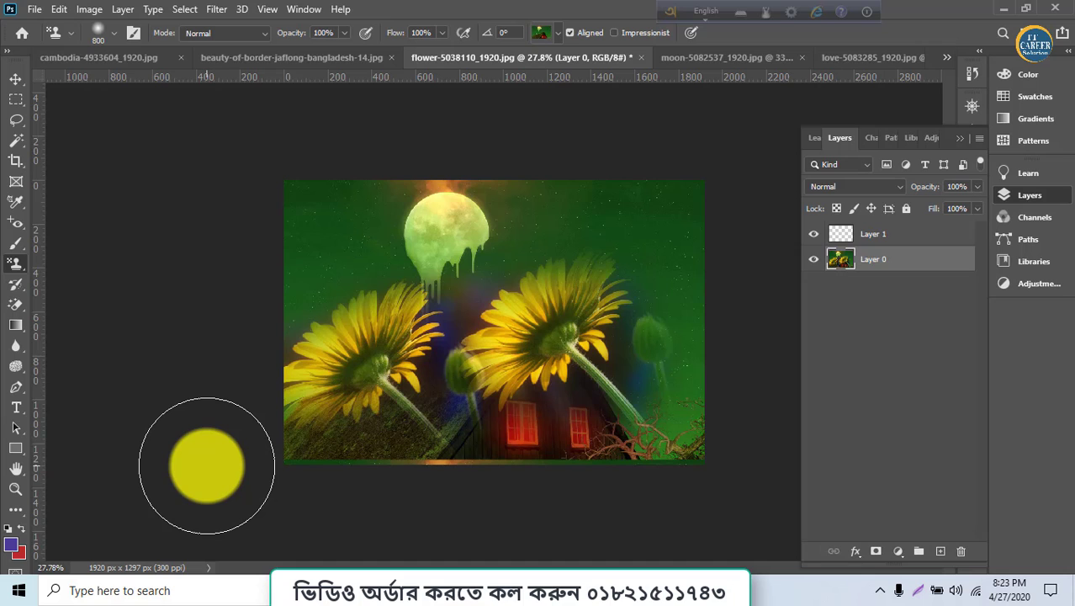
Undo the pattern strokes on the flower picture and the earlier addition of Layer 1
{"action": "key", "text": "ctrl+z"}
{"action": "key", "text": "ctrl+z"}
{"action": "key", "text": "ctrl+z"}
{"action": "key", "text": "ctrl+z"}
{"action": "key", "text": "ctrl+z"}
{"action": "key", "text": "ctrl+z"}
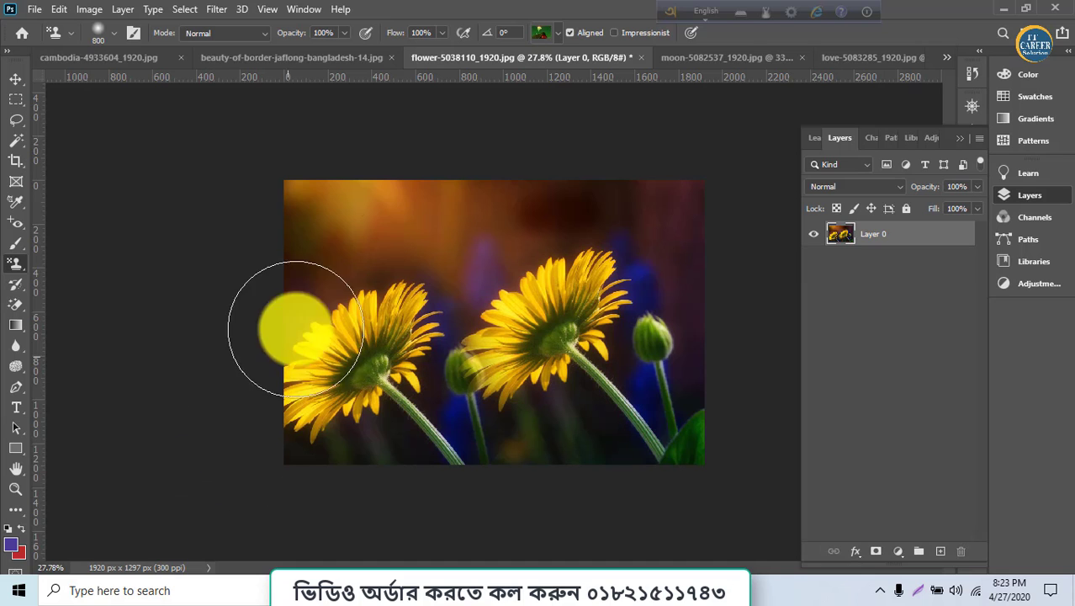
Paint the moon-and-house pattern in a band across the top of the flower picture
{"action": "mouse_move", "coordinate": [326, 208]}
{"action": "left_mouse_down"}
{"action": "mouse_move", "coordinate": [335, 186]}
{"action": "mouse_move", "coordinate": [724, 187]}
{"action": "left_mouse_up"}
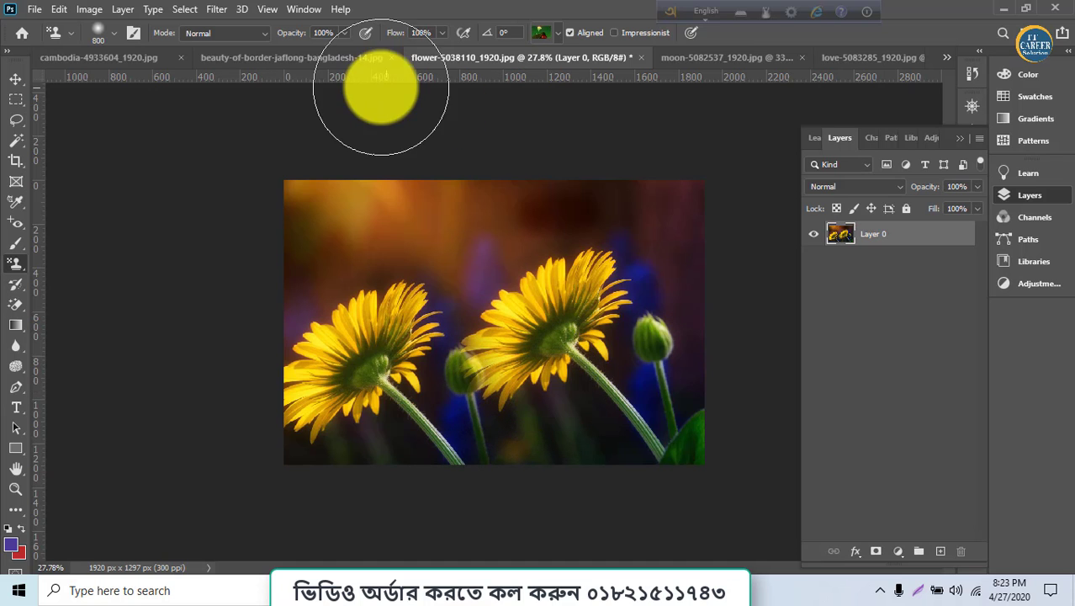
{"action": "left_click", "coordinate": [307, 142]}
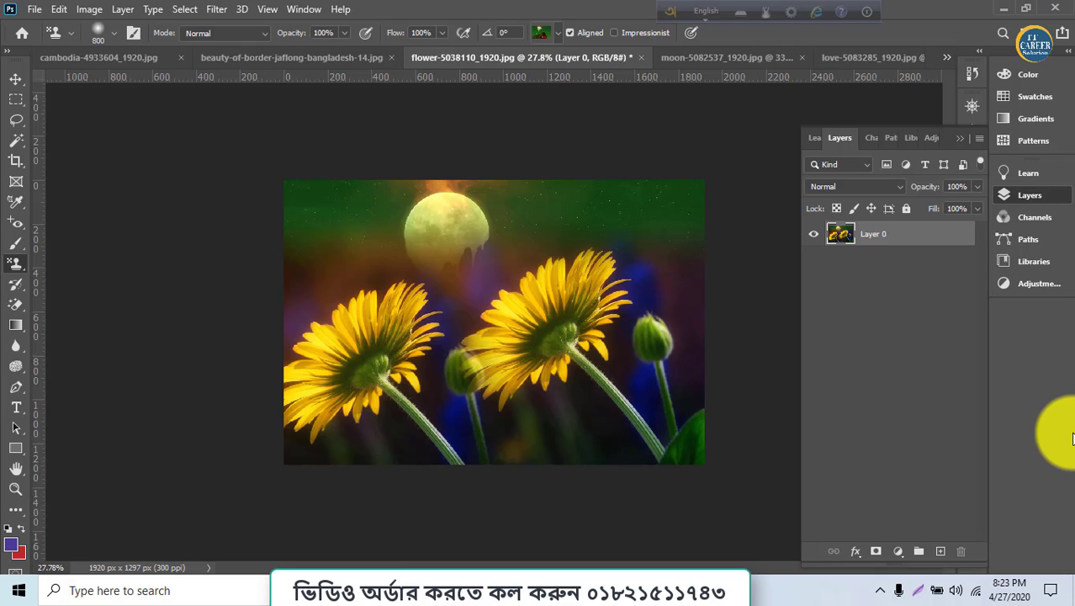
Choose the Pattern Stamp tool again and pick the pale green pattern from the Water group
{"action": "right_click", "coordinate": [15, 268]}
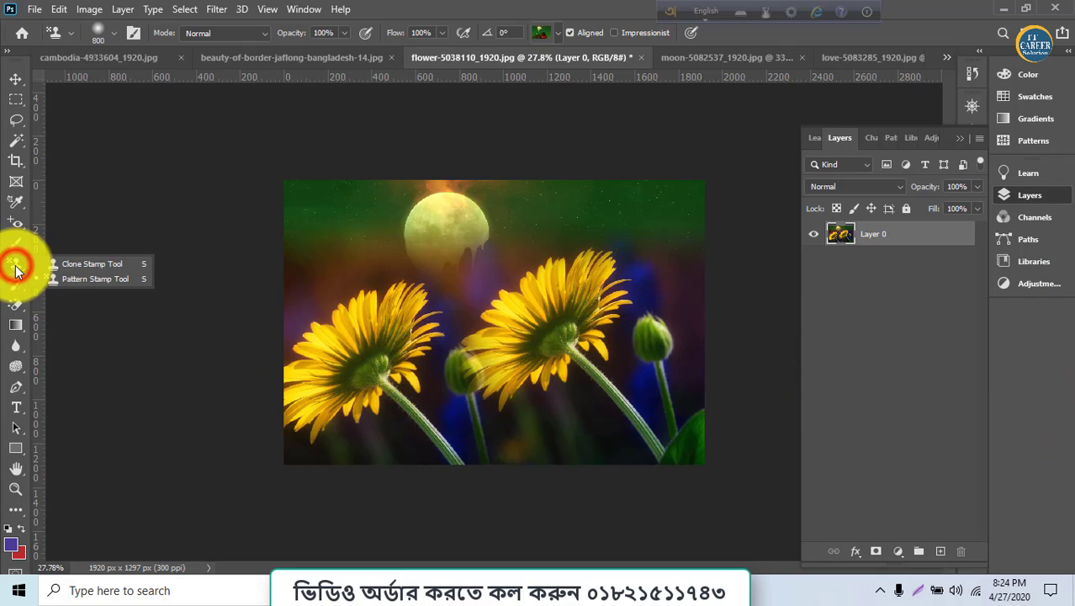
{"action": "left_click", "coordinate": [84, 280]}
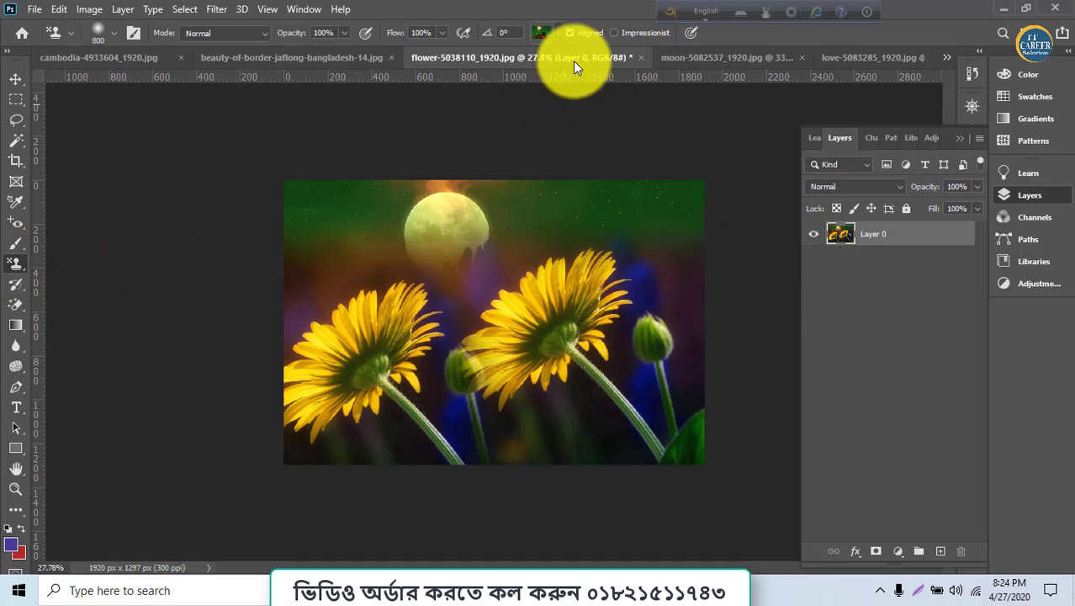
{"action": "left_click", "coordinate": [558, 33]}
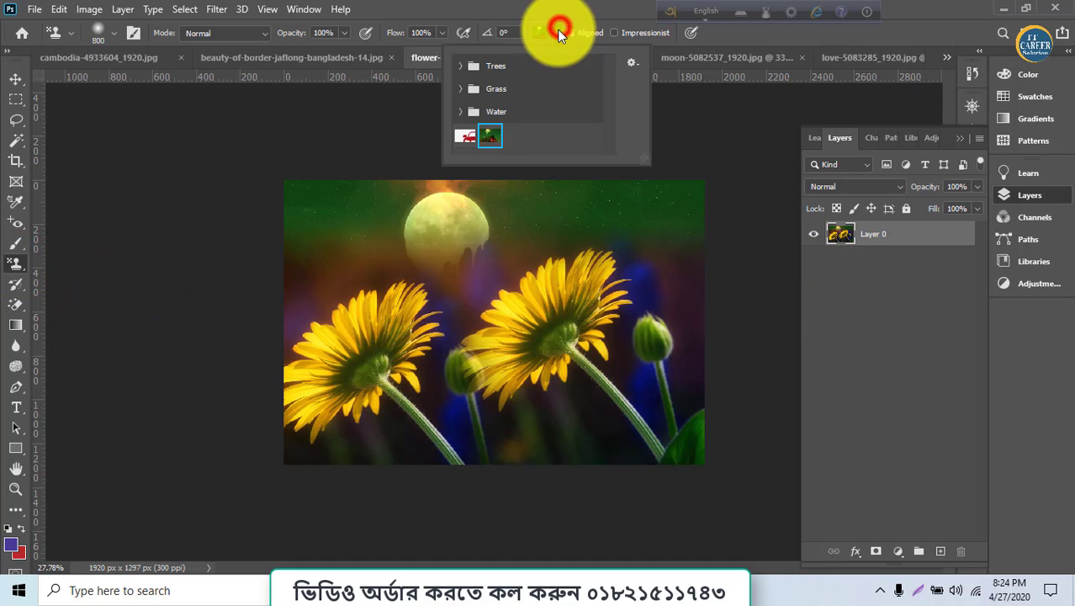
{"action": "left_click", "coordinate": [462, 111]}
{"action": "left_click", "coordinate": [482, 137]}
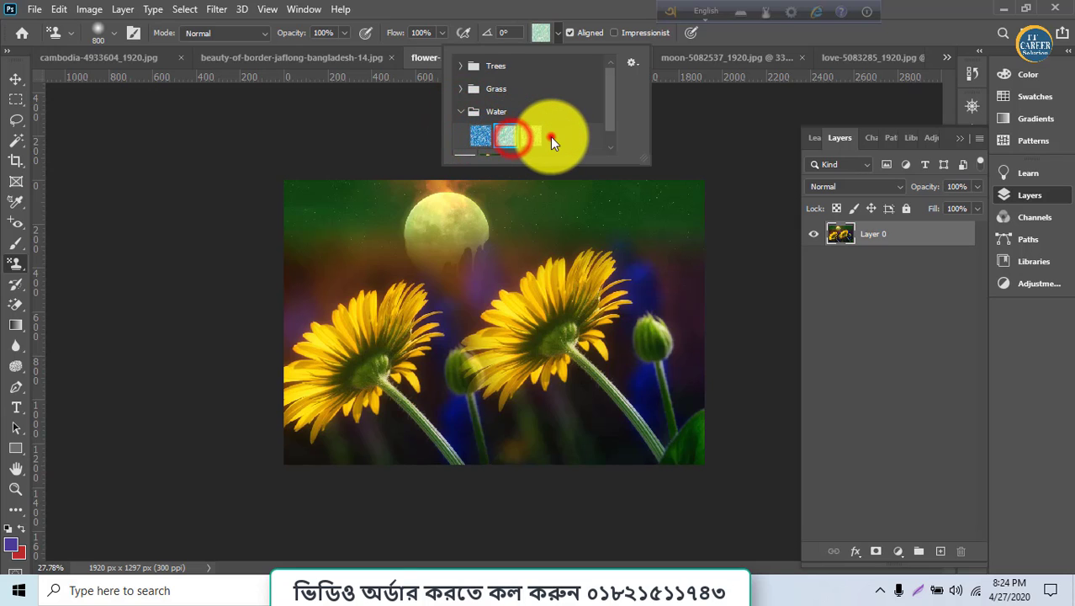
{"action": "left_click", "coordinate": [551, 139]}
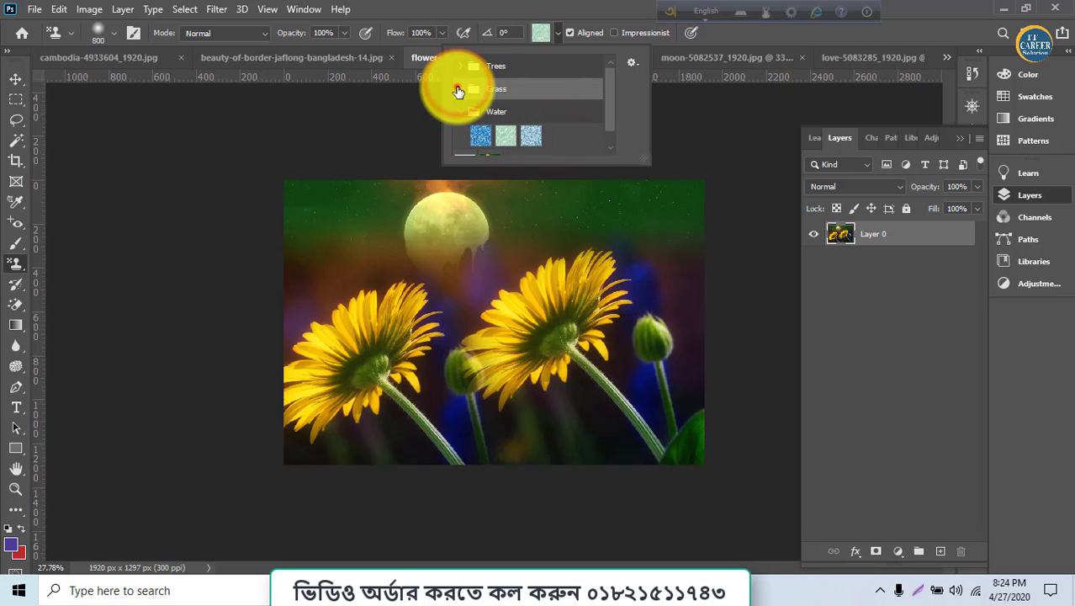
Choose the first Grass pattern, with yellow leaves, and paint it across the upper part of the flower picture
{"action": "left_click", "coordinate": [458, 89]}
{"action": "left_click", "coordinate": [482, 112]}
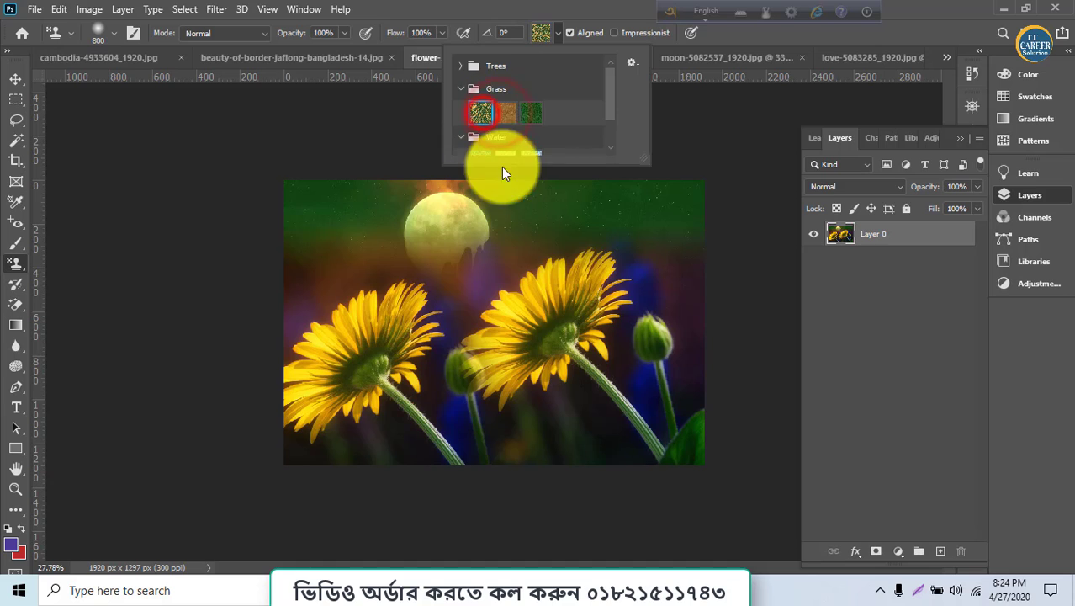
{"action": "key", "text": "Return"}
{"action": "left_click_drag", "start_coordinate": [592, 201], "coordinate": [12, 211]}
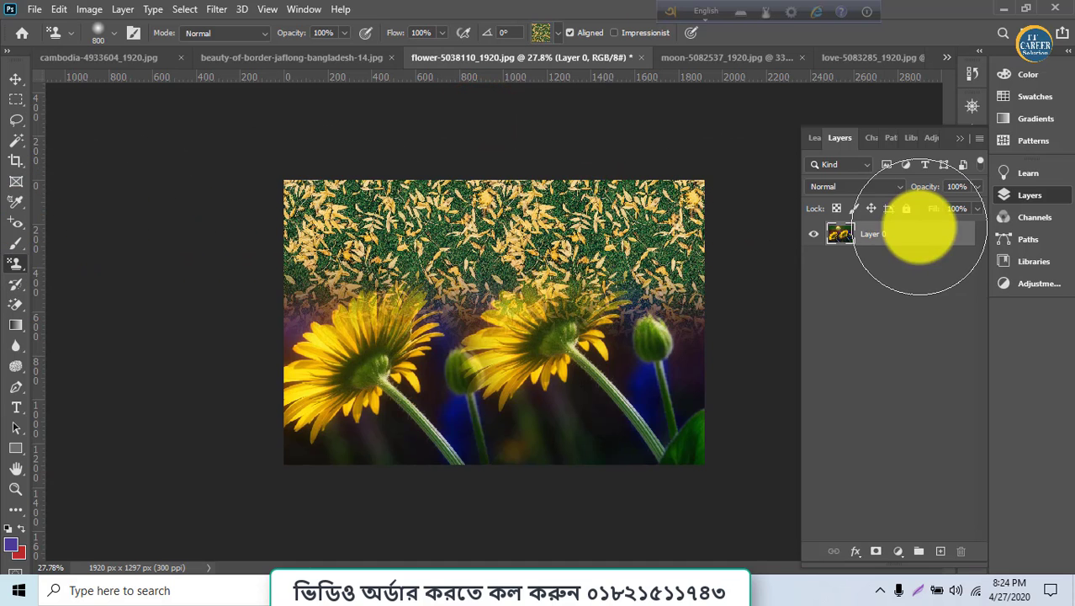
Choose the second Trees pattern, with dark green leaves, and paint it across the upper part of the flower picture
{"action": "left_click", "coordinate": [557, 32]}
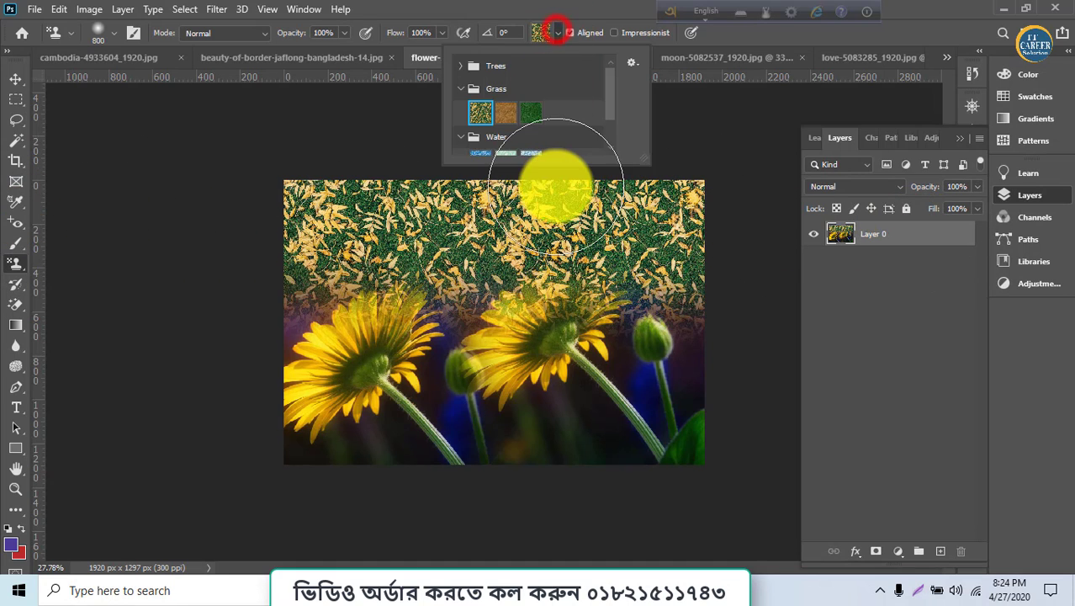
{"action": "key", "text": "ctrl+plus"}
{"action": "scroll", "coordinate": [468, 80], "scroll_direction": "up", "scroll_amount": 1}
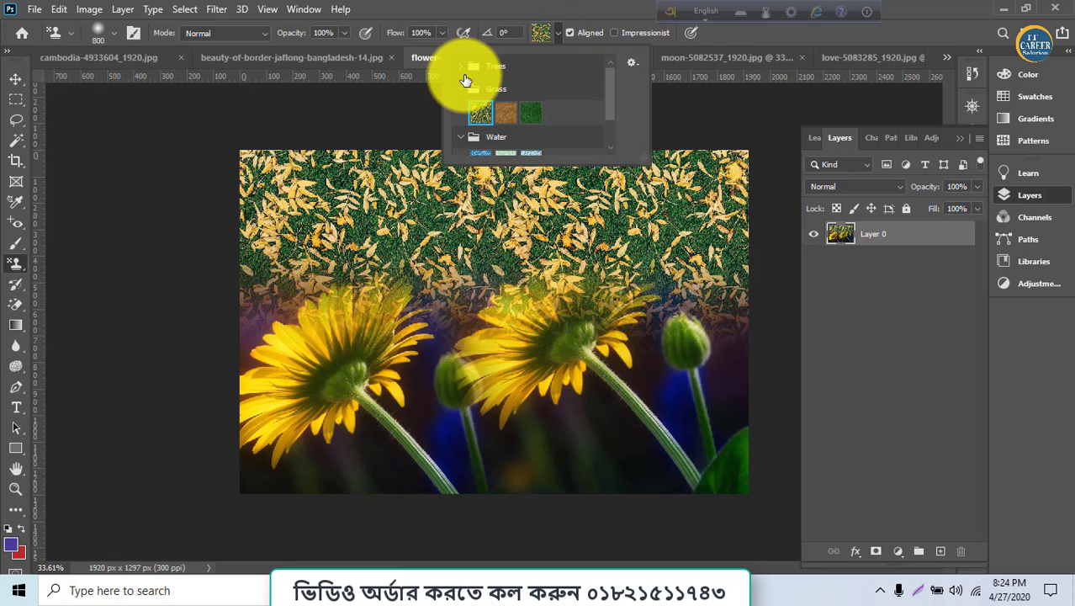
{"action": "left_click", "coordinate": [461, 67]}
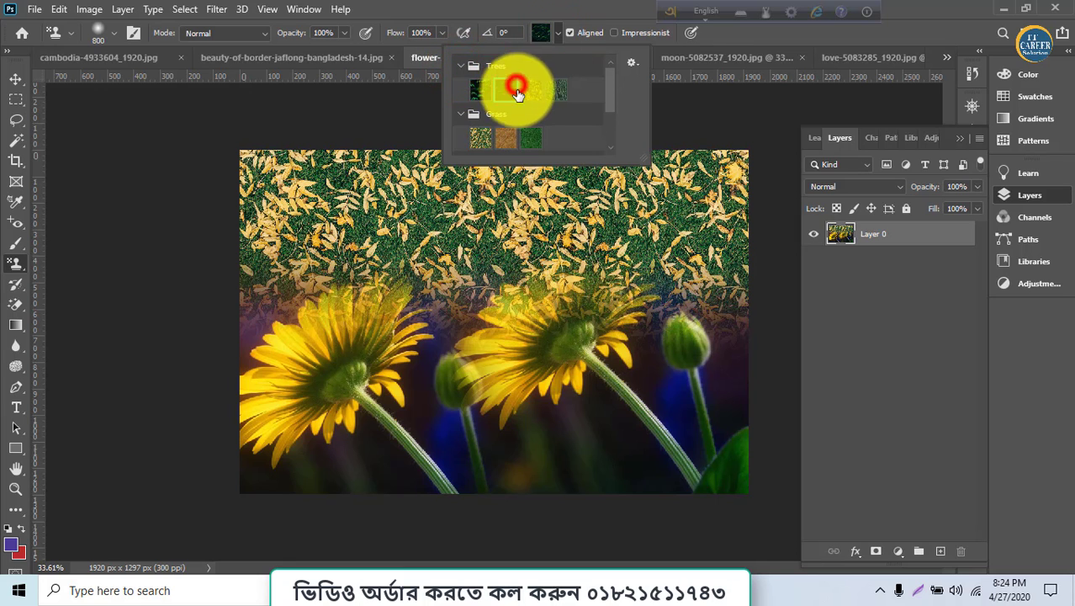
{"action": "mouse_move", "coordinate": [320, 199]}
{"action": "left_mouse_down"}
{"action": "mouse_move", "coordinate": [365, 198]}
{"action": "mouse_move", "coordinate": [199, 207]}
{"action": "mouse_move", "coordinate": [0, 242]}
{"action": "left_mouse_up"}
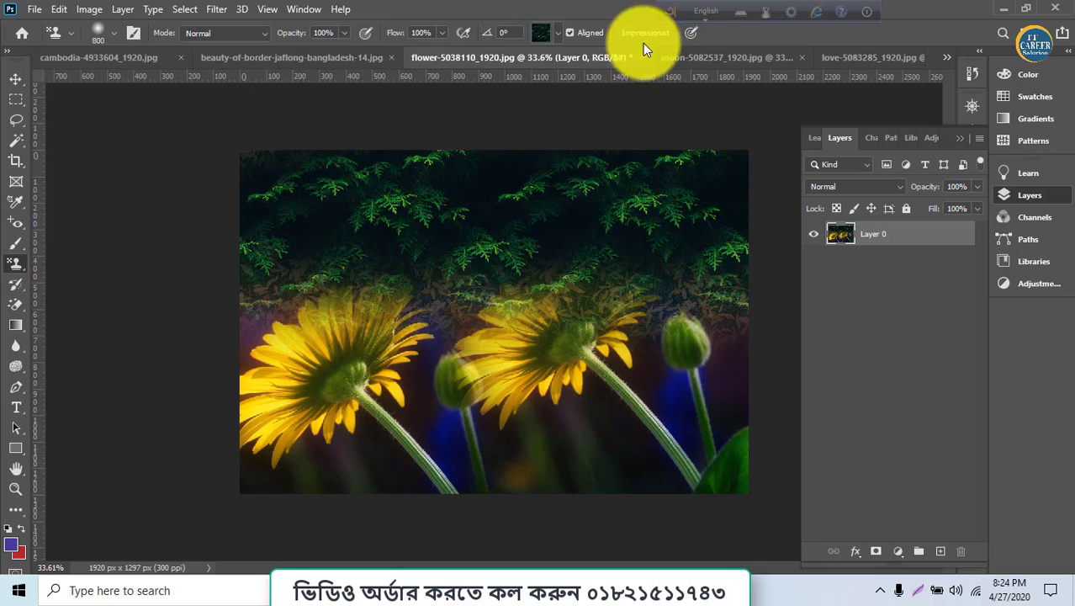
Choose the third Trees pattern, with yellow autumn trees, and paint it over the whole flower picture
{"action": "left_click", "coordinate": [558, 34]}
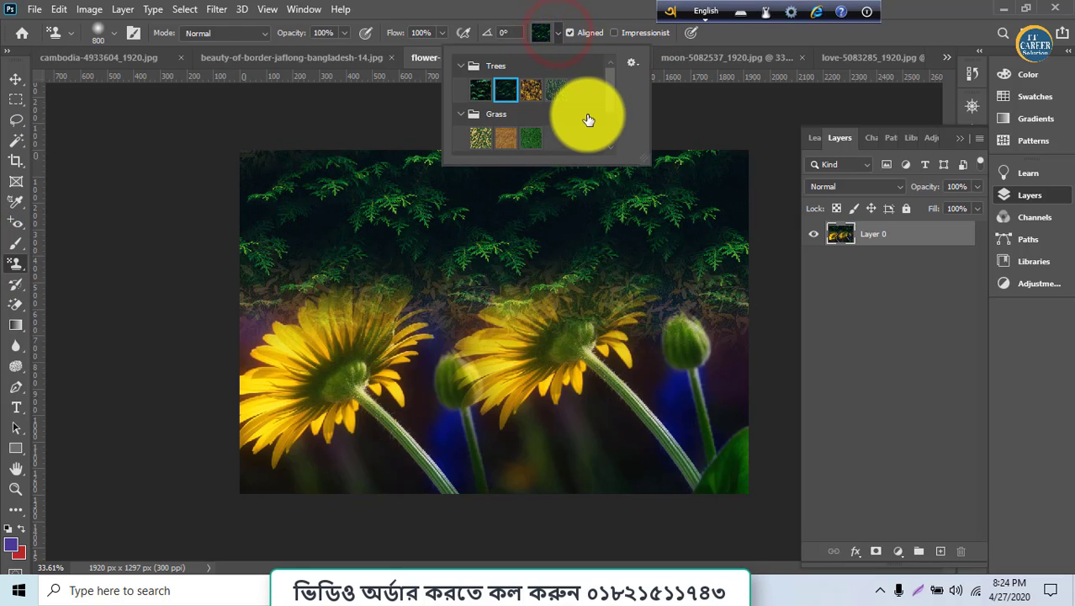
{"action": "left_click", "coordinate": [611, 93]}
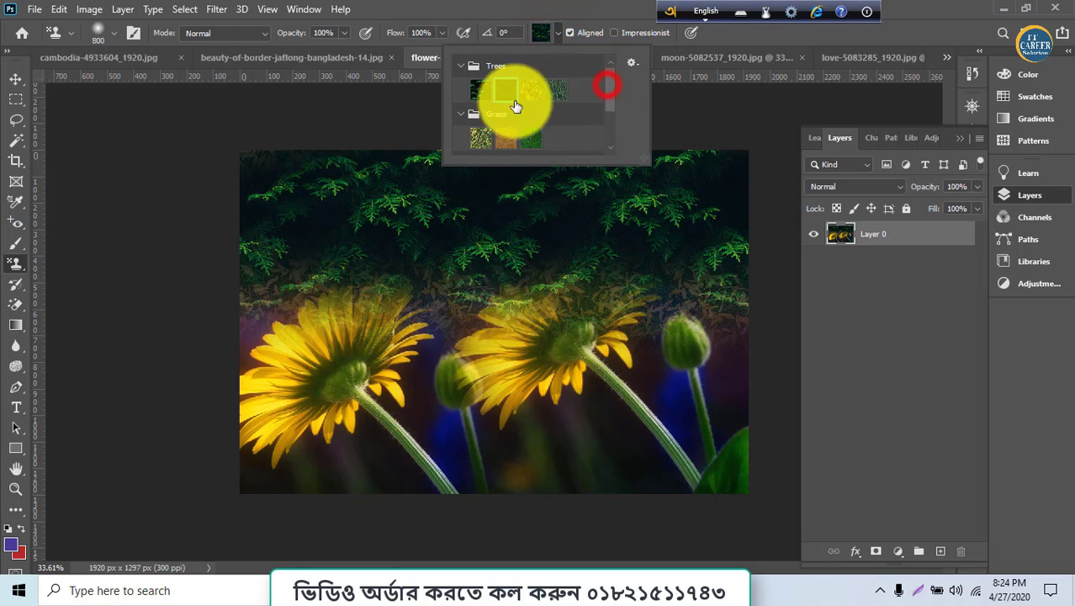
{"action": "left_click", "coordinate": [461, 68]}
{"action": "left_click", "coordinate": [459, 67]}
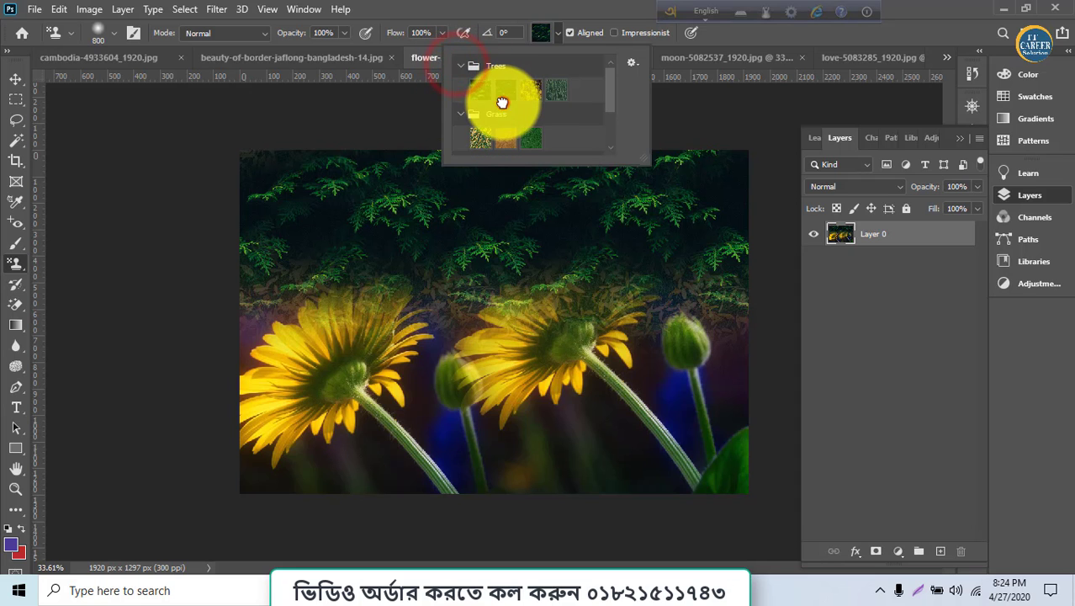
{"action": "left_click", "coordinate": [503, 105]}
{"action": "mouse_move", "coordinate": [518, 206]}
{"action": "left_mouse_down"}
{"action": "mouse_move", "coordinate": [412, 205]}
{"action": "mouse_move", "coordinate": [866, 203]}
{"action": "left_mouse_up"}
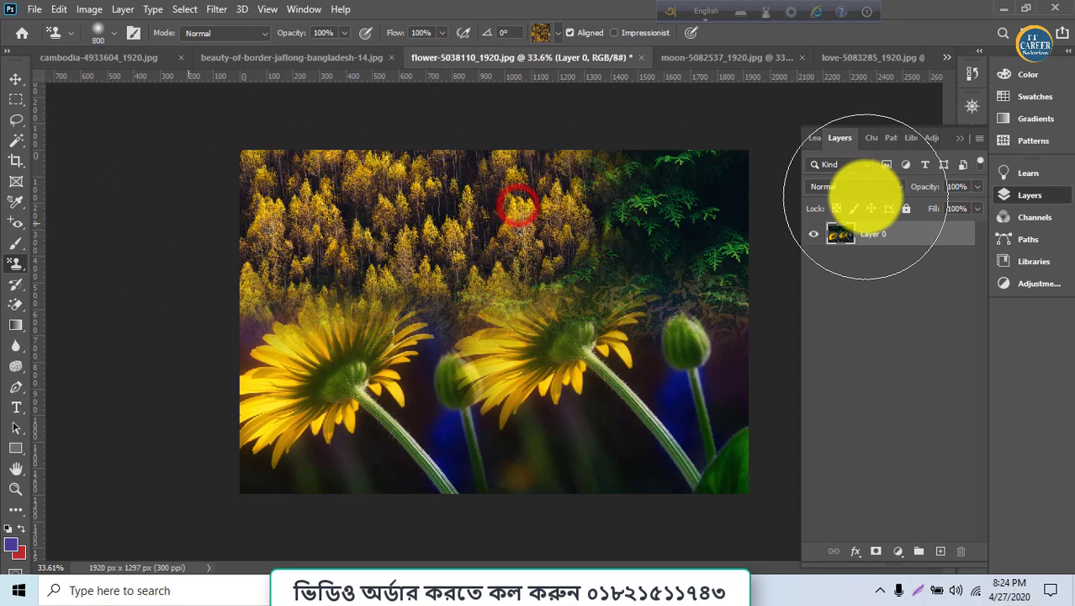
{"action": "mouse_move", "coordinate": [737, 214]}
{"action": "left_mouse_down"}
{"action": "mouse_move", "coordinate": [174, 248]}
{"action": "mouse_move", "coordinate": [215, 356]}
{"action": "mouse_move", "coordinate": [542, 394]}
{"action": "mouse_move", "coordinate": [667, 455]}
{"action": "mouse_move", "coordinate": [756, 444]}
{"action": "mouse_move", "coordinate": [571, 444]}
{"action": "mouse_move", "coordinate": [568, 424]}
{"action": "mouse_move", "coordinate": [586, 562]}
{"action": "left_mouse_up"}
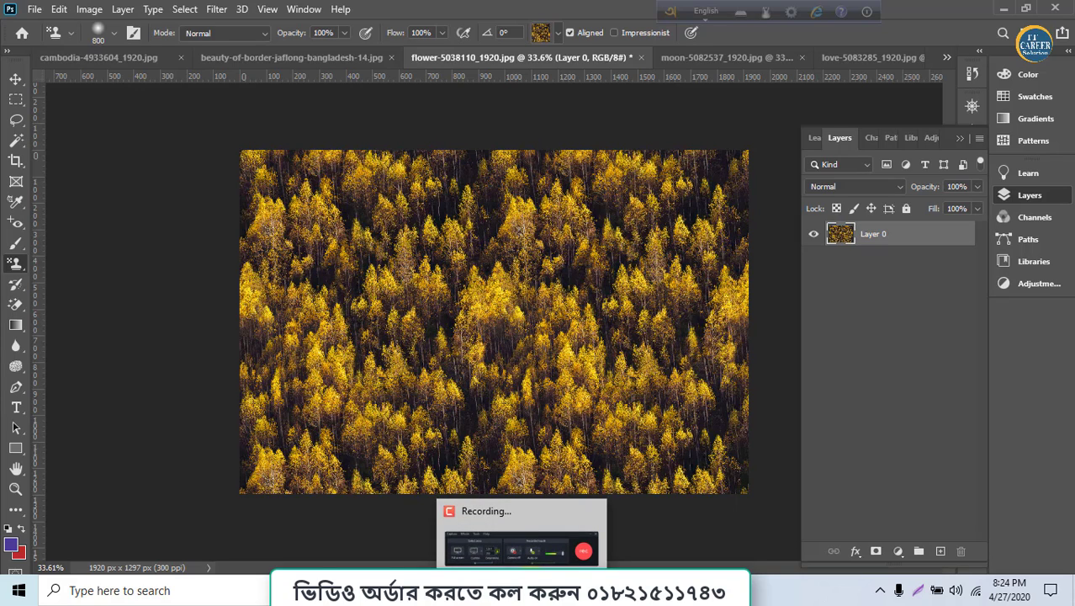
{"action": "left_click", "coordinate": [530, 565]}
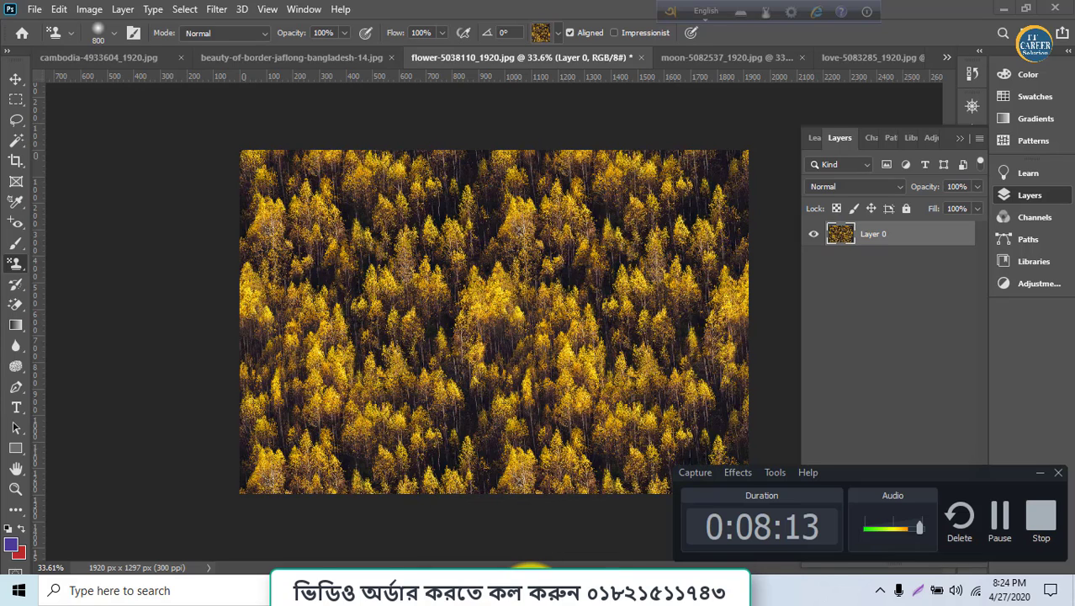